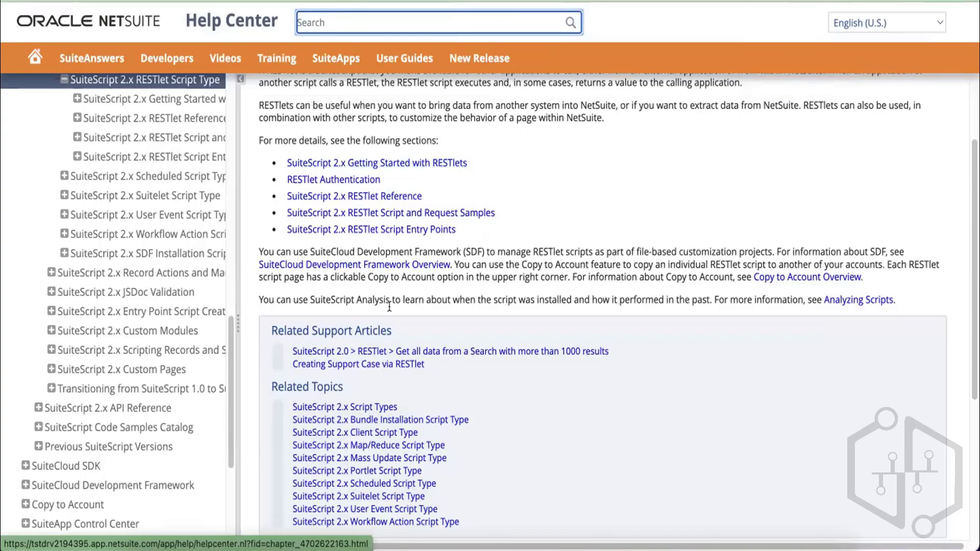
# - View the SuiteScript 2.x RESTlet Script Entry Points topic and go back to the SuiteScript 2.x RESTlet Script Type topic
pyautogui.click(403, 231)
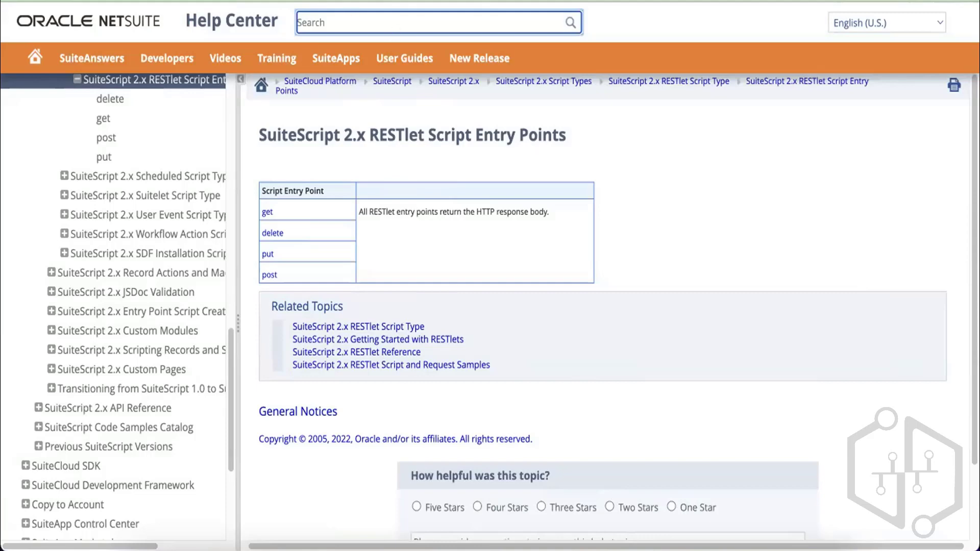
pyautogui.hotkey('alt', 'Left')
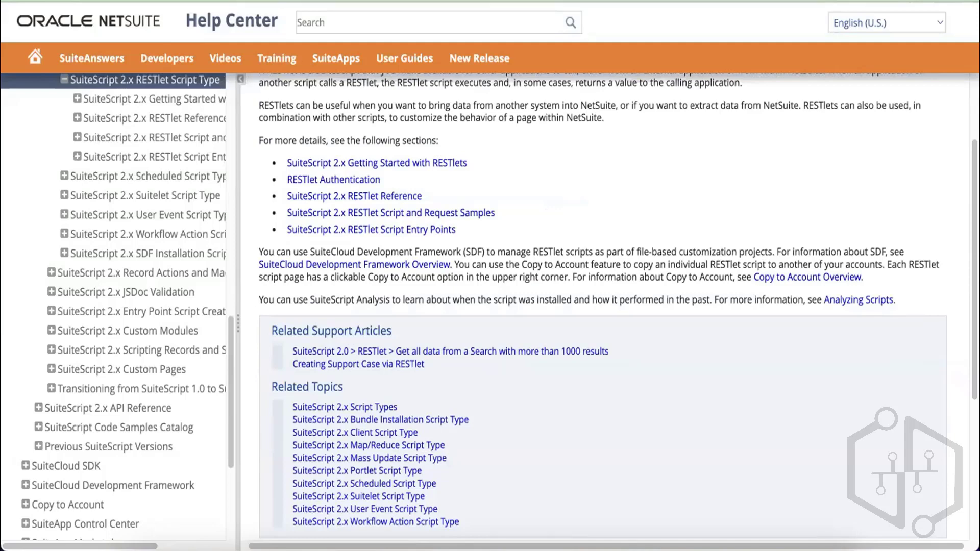
pyautogui.hotkey('alt', 'Right')
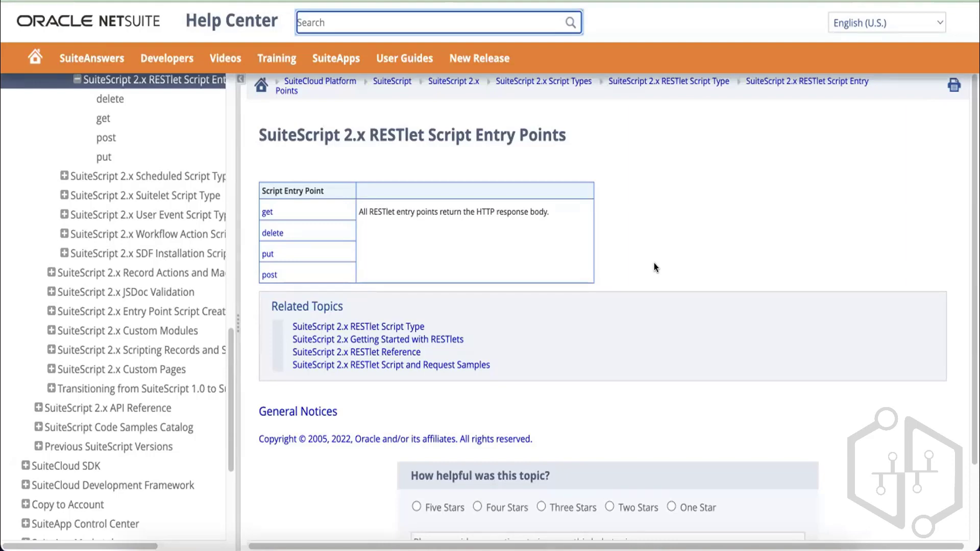
pyautogui.hotkey('alt', 'Left')
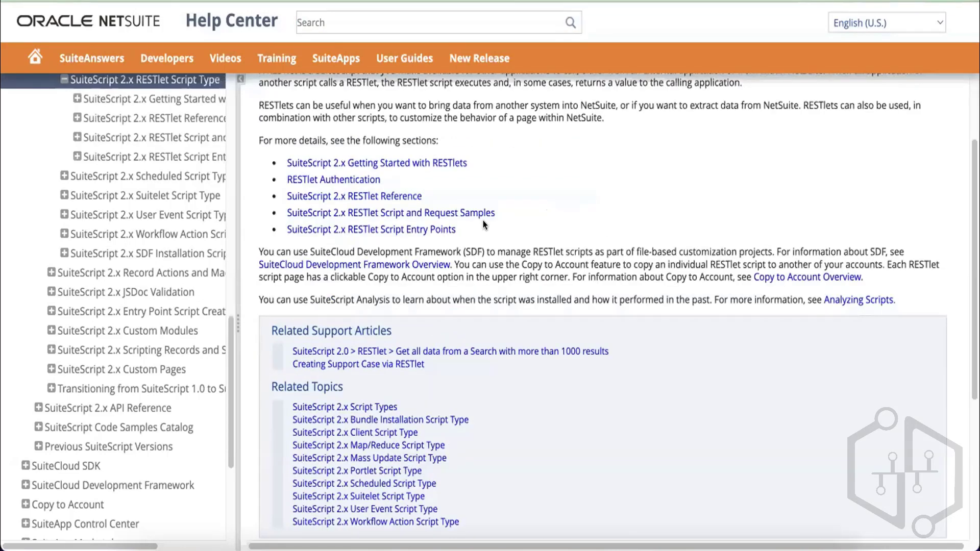
# - Look over the RESTlet Script Type topic and open its SuiteScript 2.x RESTlet Script and Request Samples section
pyautogui.scroll(-2, 484, 237)
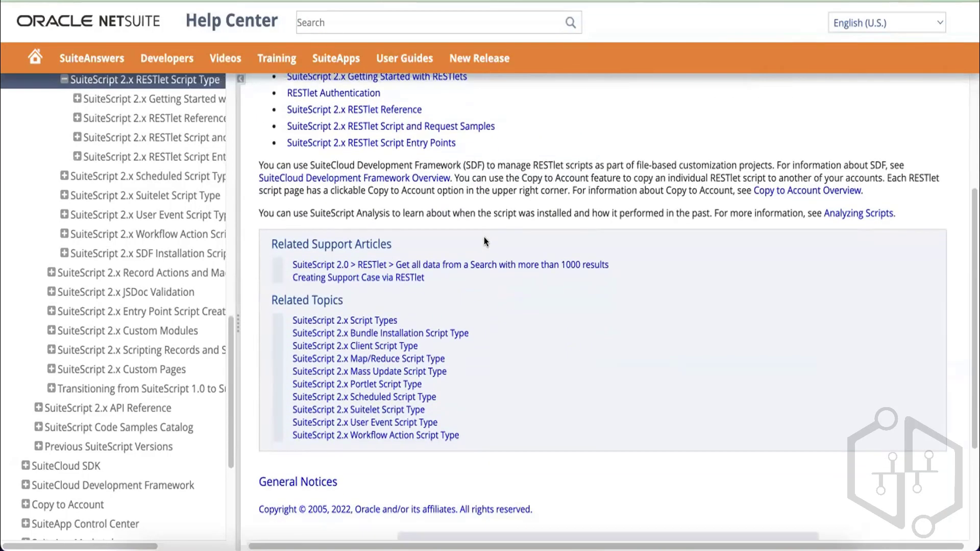
pyautogui.scroll(2, 484, 236)
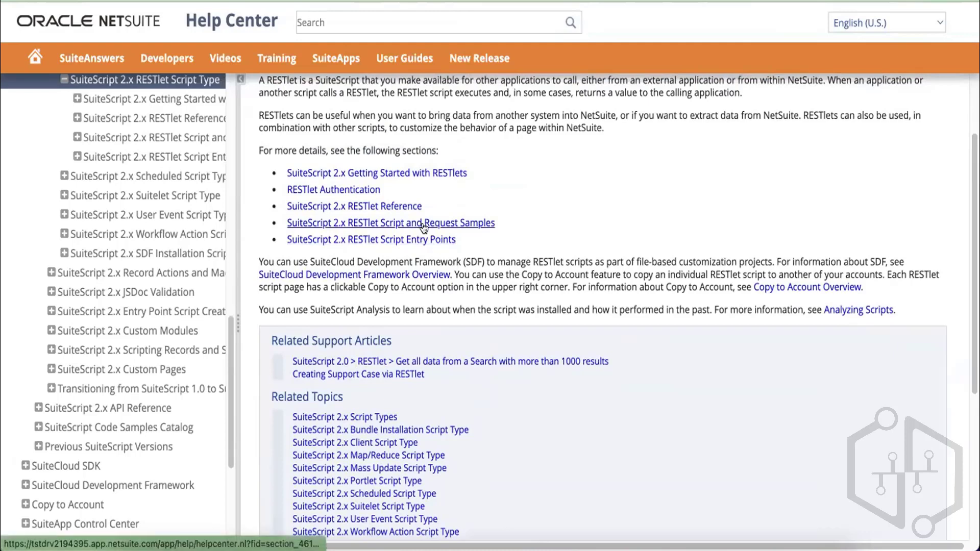
pyautogui.scroll(2, 361, 222)
pyautogui.scroll(-1, 422, 225)
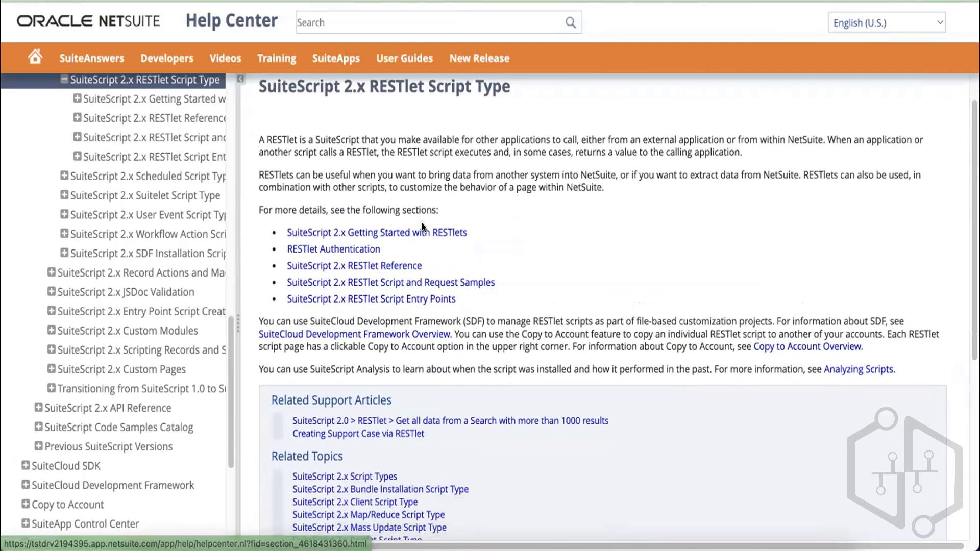
pyautogui.click(448, 282)
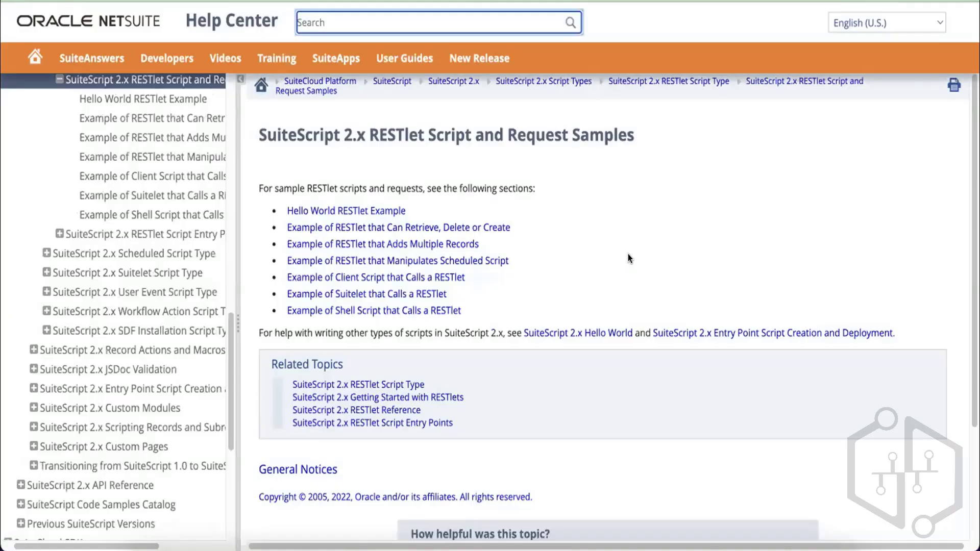
# - Examine the Example of RESTlet that Can Retrieve, Delete or Create, covering its get, delete, post and put functions and the sample get call
pyautogui.scroll(-1, 628, 253)
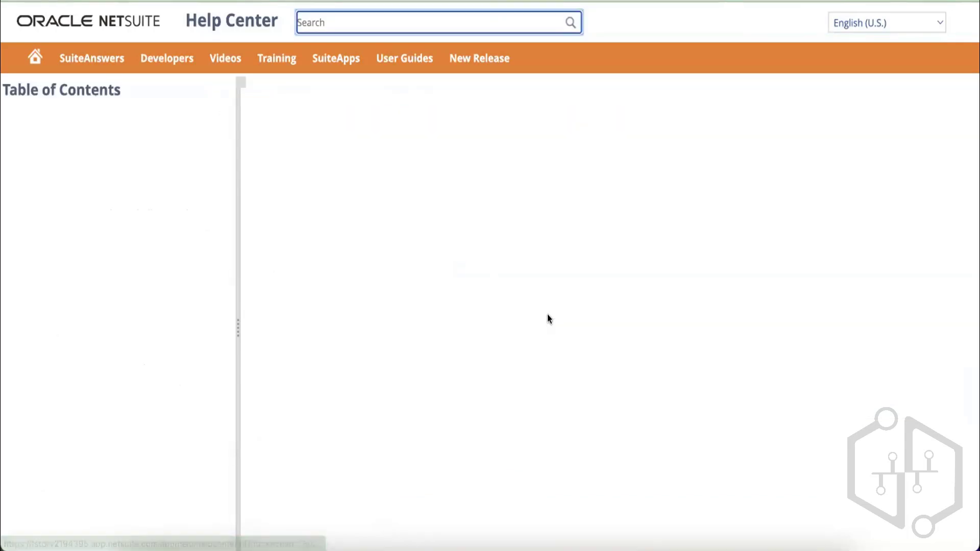
pyautogui.scroll(-4, 548, 303)
pyautogui.scroll(-1, 547, 300)
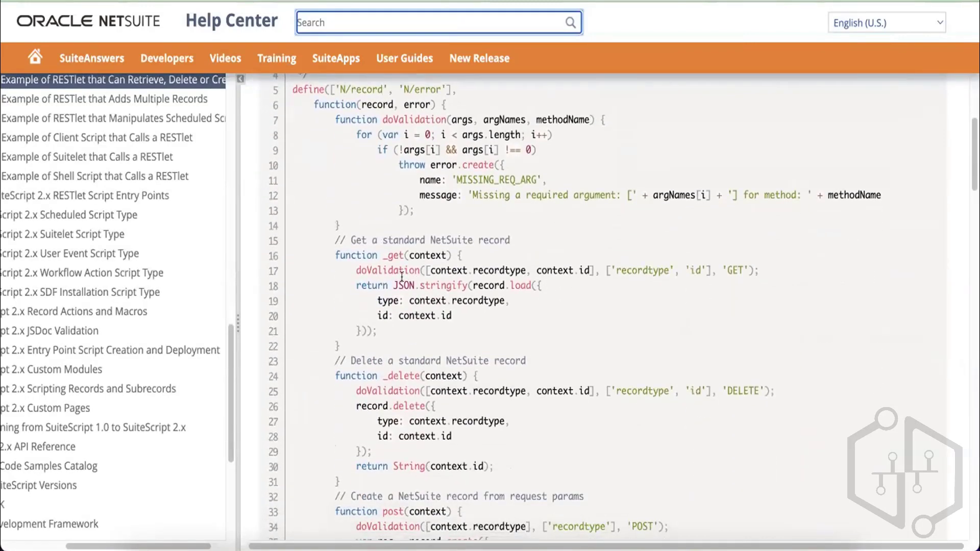
pyautogui.scroll(-5, 401, 277)
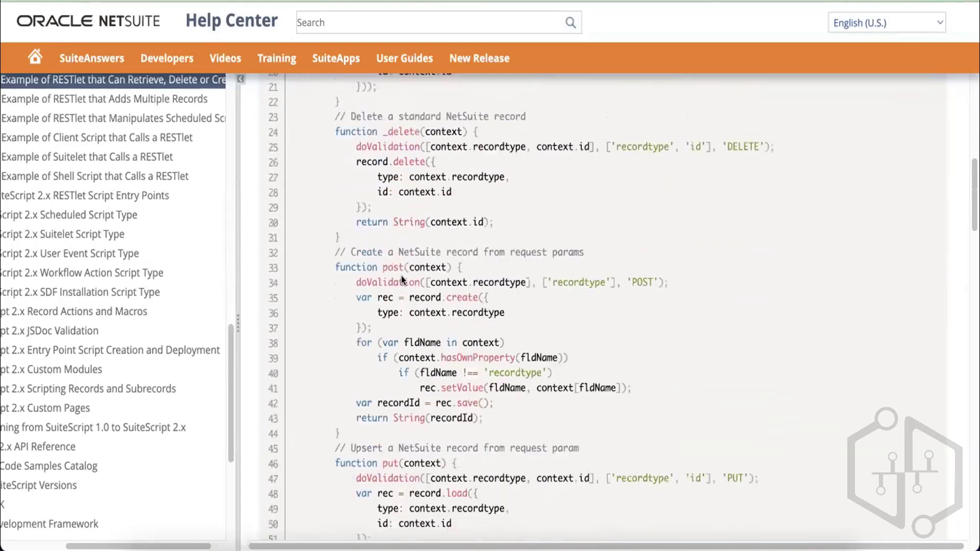
pyautogui.scroll(-2, 402, 279)
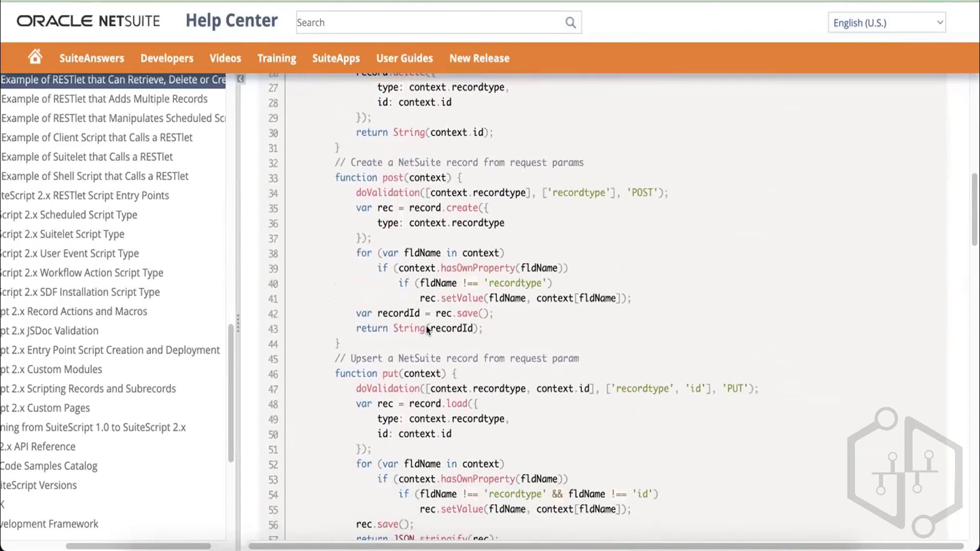
pyautogui.scroll(-4, 439, 326)
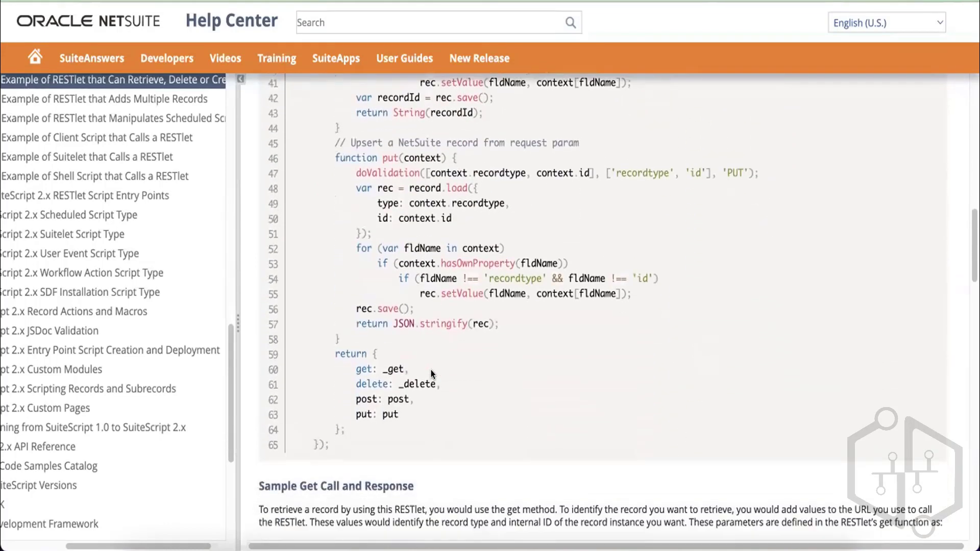
pyautogui.doubleClick(396, 325)
pyautogui.scroll(15, 443, 320)
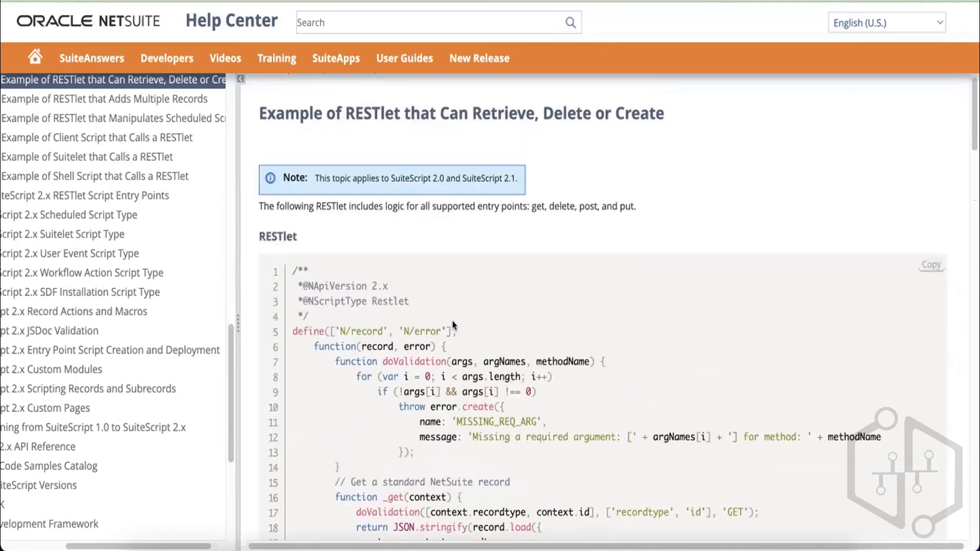
pyautogui.scroll(-20, 454, 325)
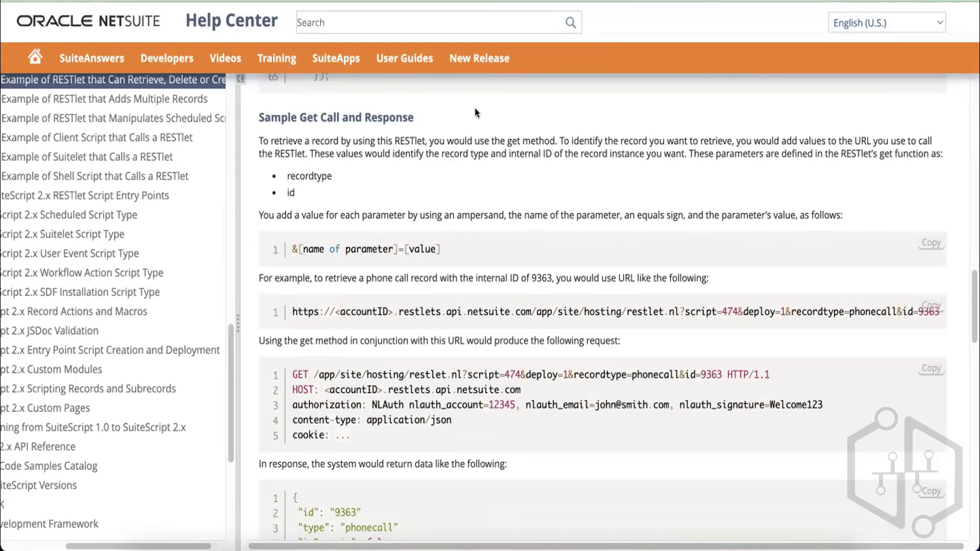
# - Open the get entry point from the RESTlet Script Entry Points topic and examine its return types for each request Content-Type
pyautogui.hotkey('ctrl', 'Tab')
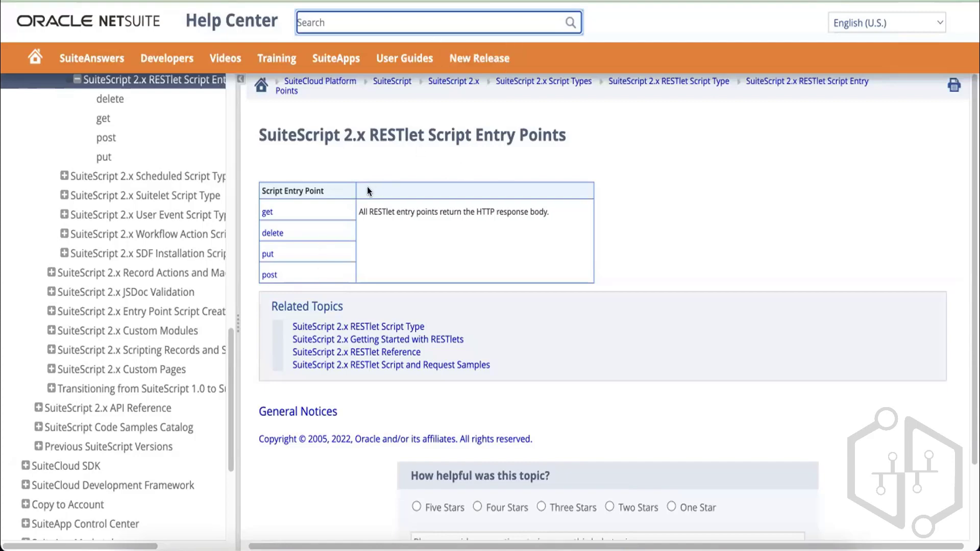
pyautogui.click(265, 214)
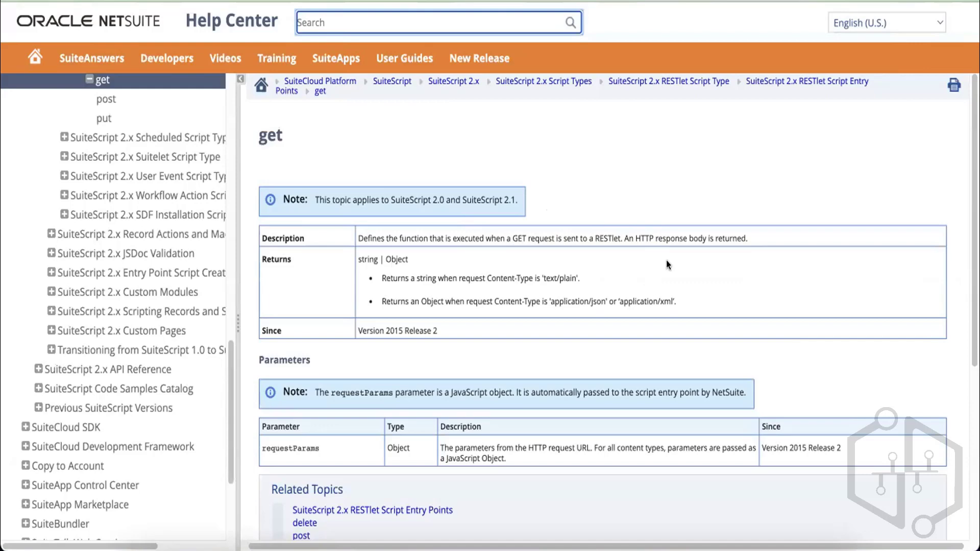
pyautogui.click(362, 257)
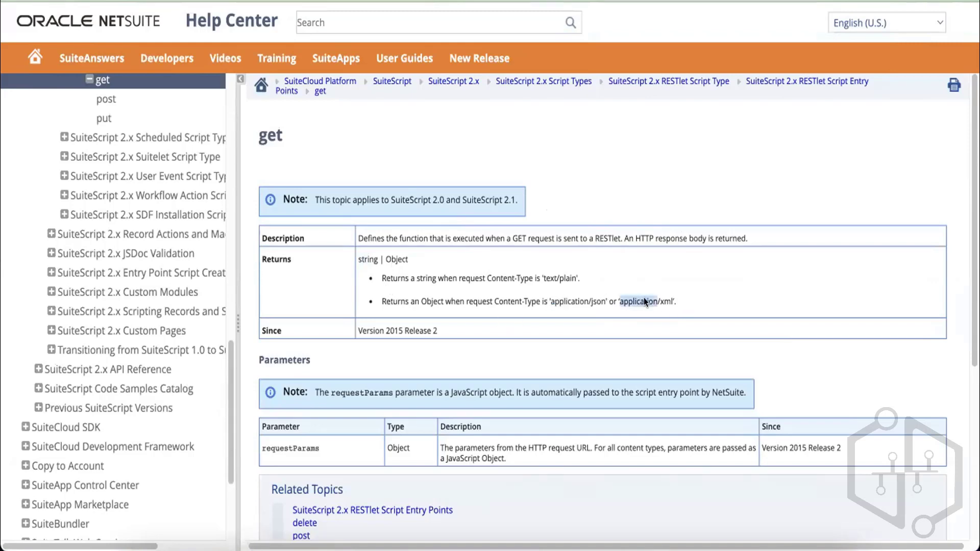
pyautogui.doubleClick(666, 301)
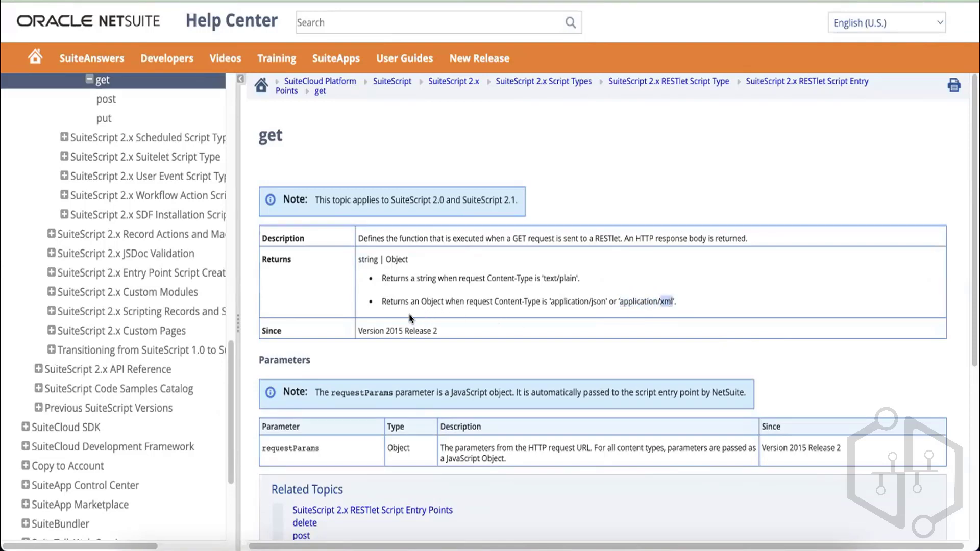
pyautogui.moveTo(399, 301); pyautogui.dragTo(532, 290)
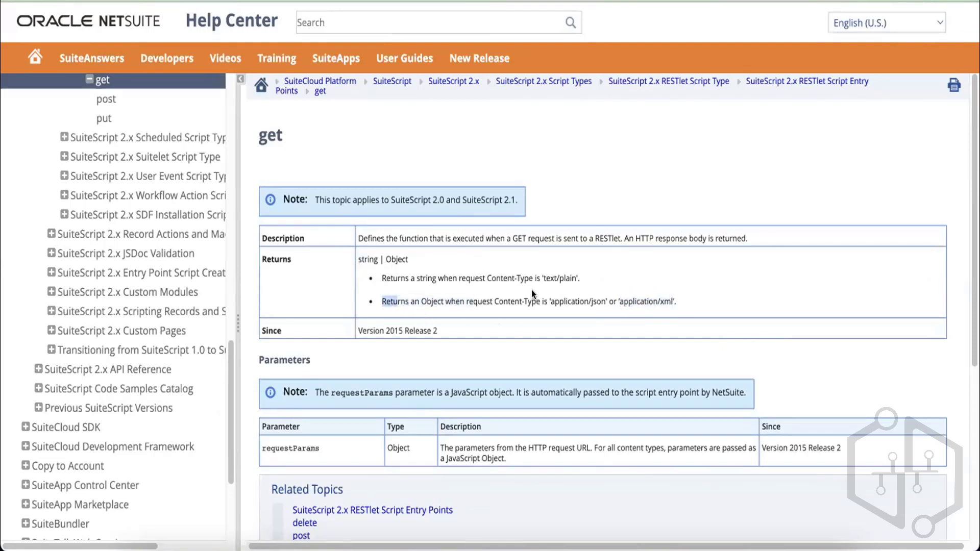
pyautogui.click(571, 298)
pyautogui.doubleClick(571, 299)
pyautogui.doubleClick(599, 299)
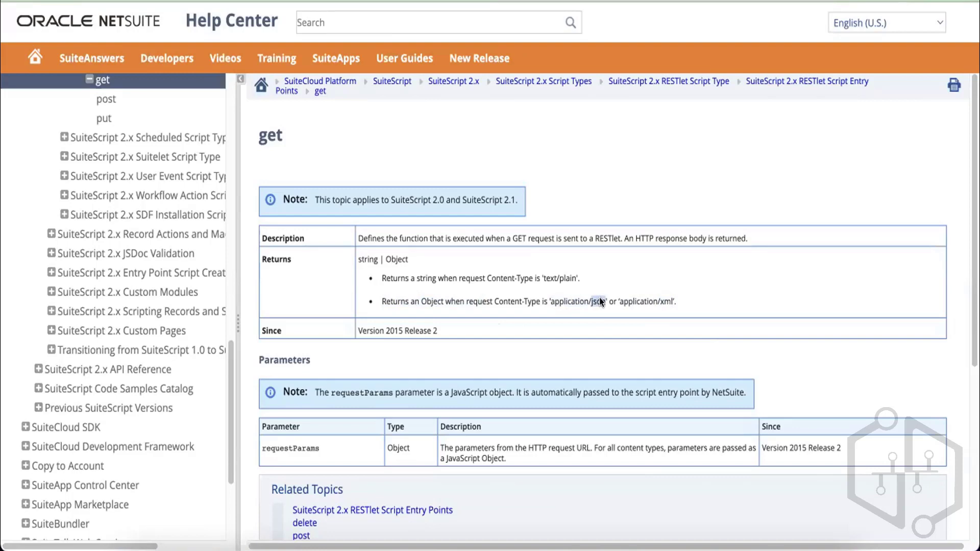
pyautogui.click(660, 296)
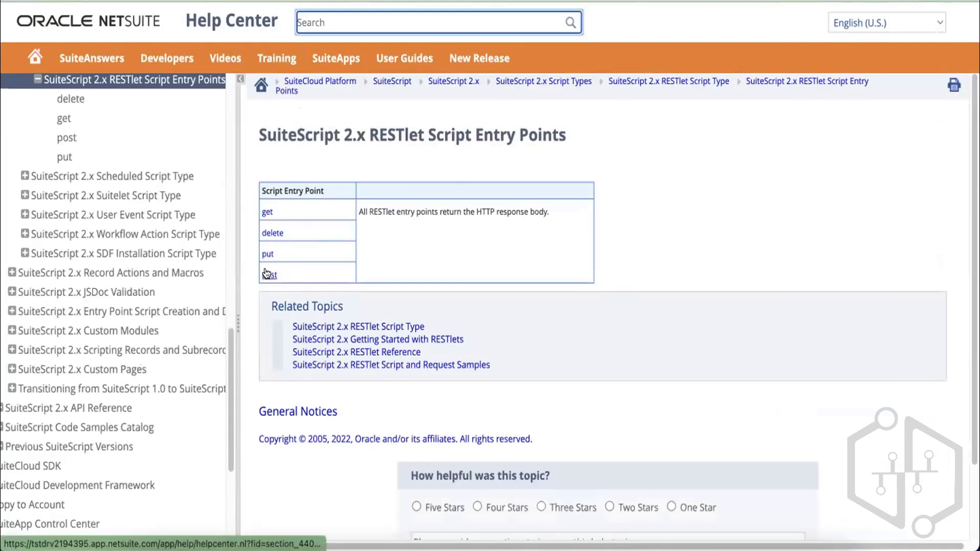
# - Open the post entry point from the RESTlet Script Entry Points topic and examine its description and requestBody parameter
pyautogui.click(266, 274)
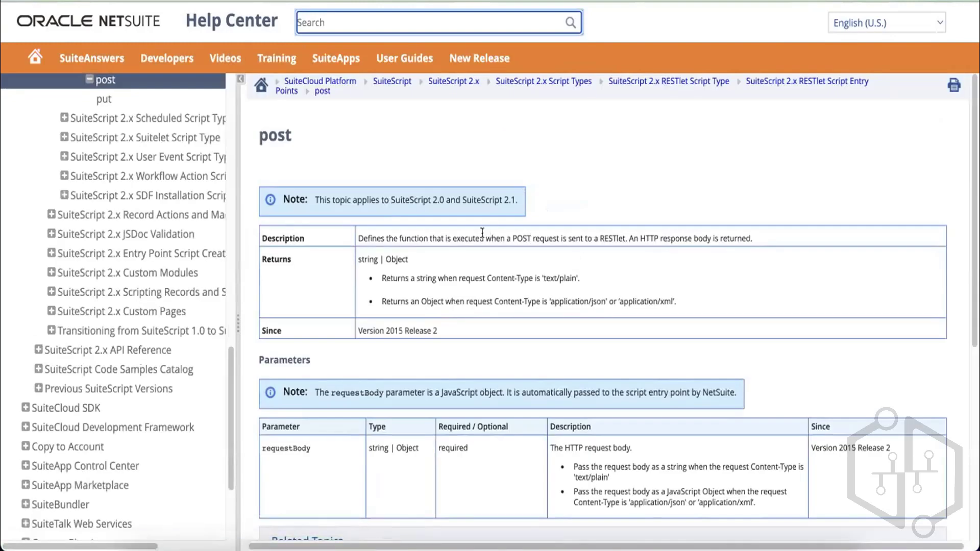
pyautogui.moveTo(480, 239); pyautogui.dragTo(623, 232)
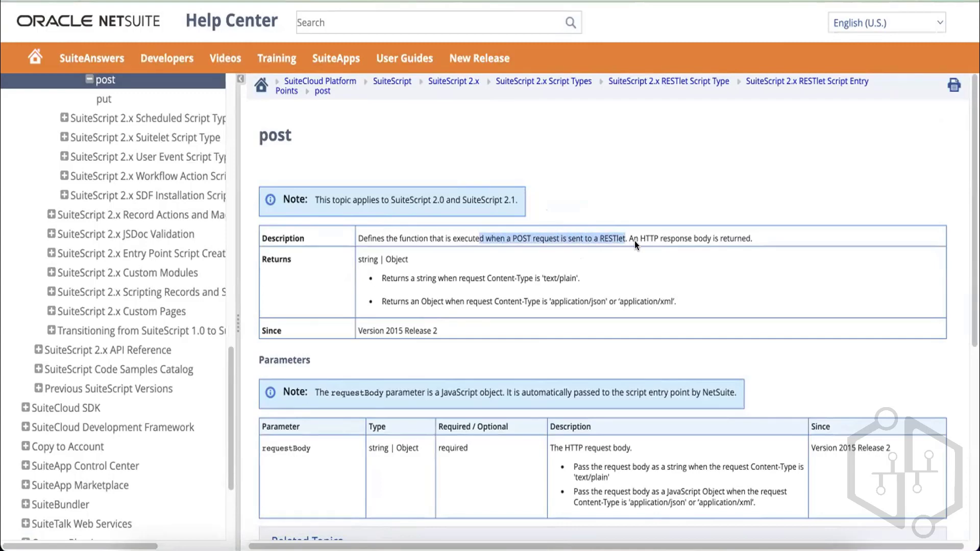
pyautogui.click(527, 237)
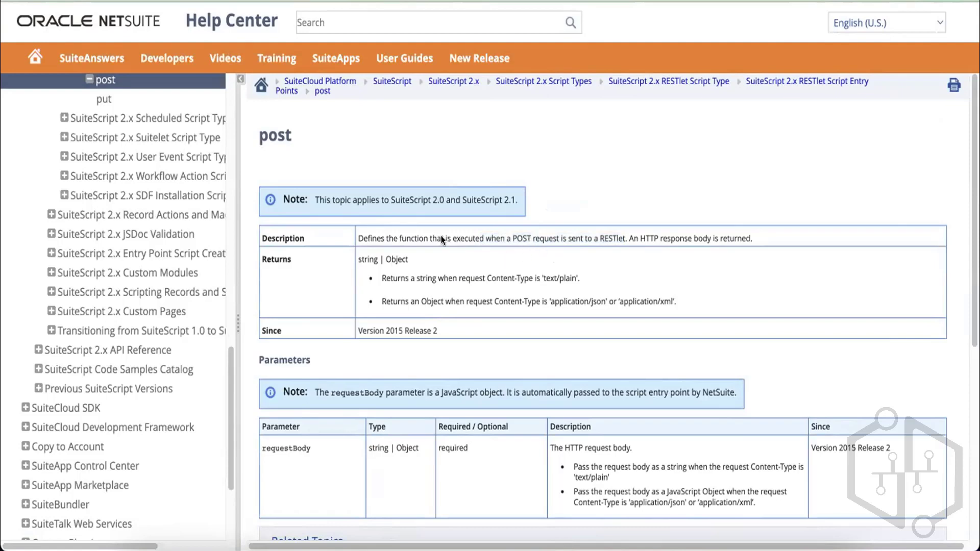
pyautogui.scroll(-5, 442, 240)
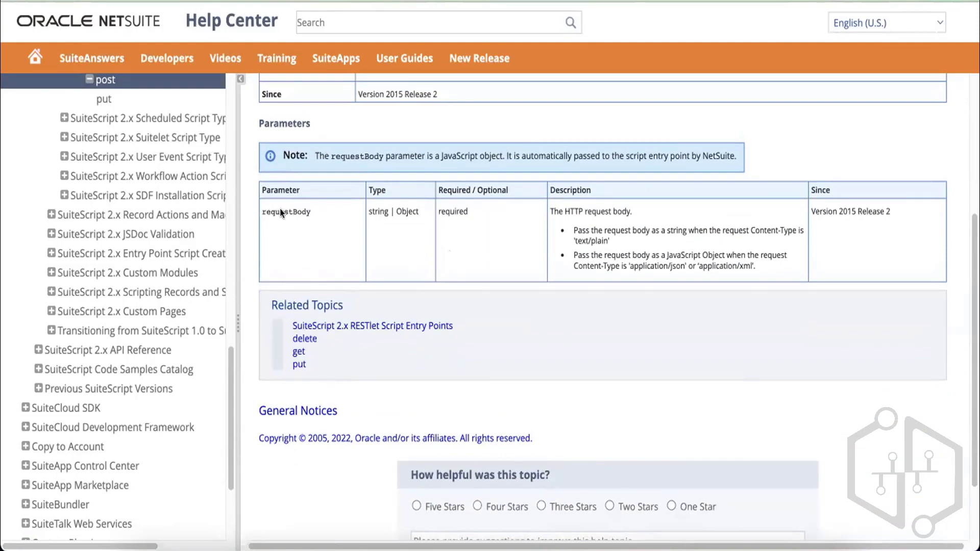
pyautogui.scroll(5, 412, 265)
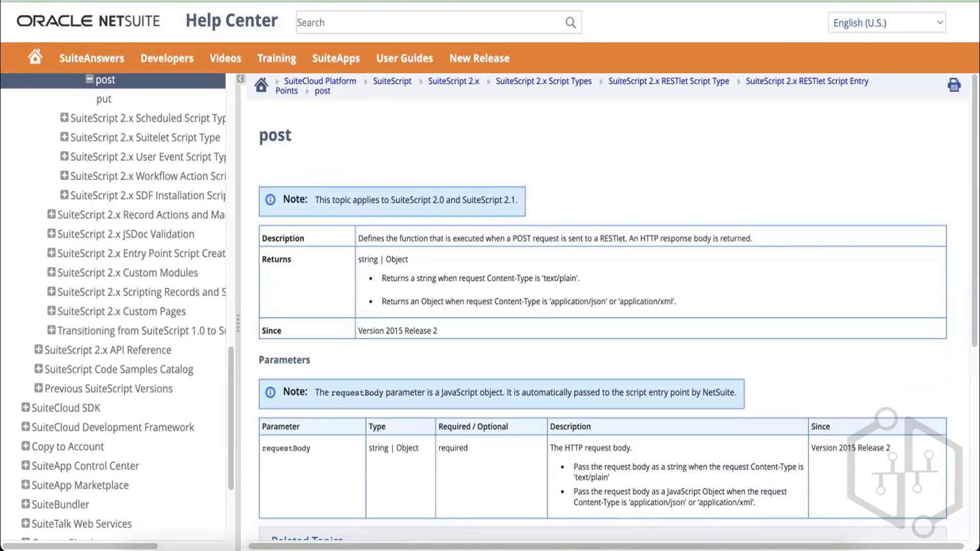
# - Return to the RESTlet Script Type topic and, through RESTlet Authentication, open Setting up Token-based Authentication for a RESTlet integration
pyautogui.click(408, 1)
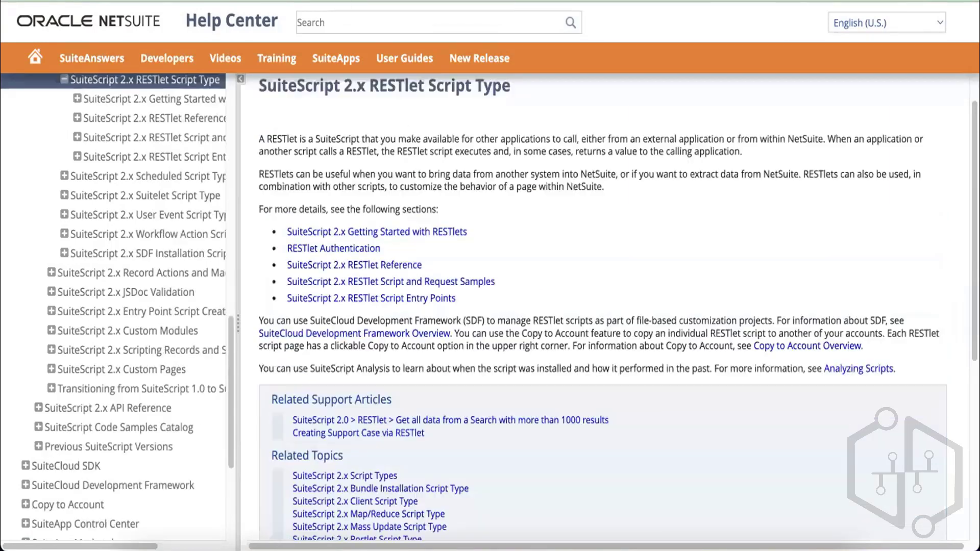
pyautogui.click(354, 248)
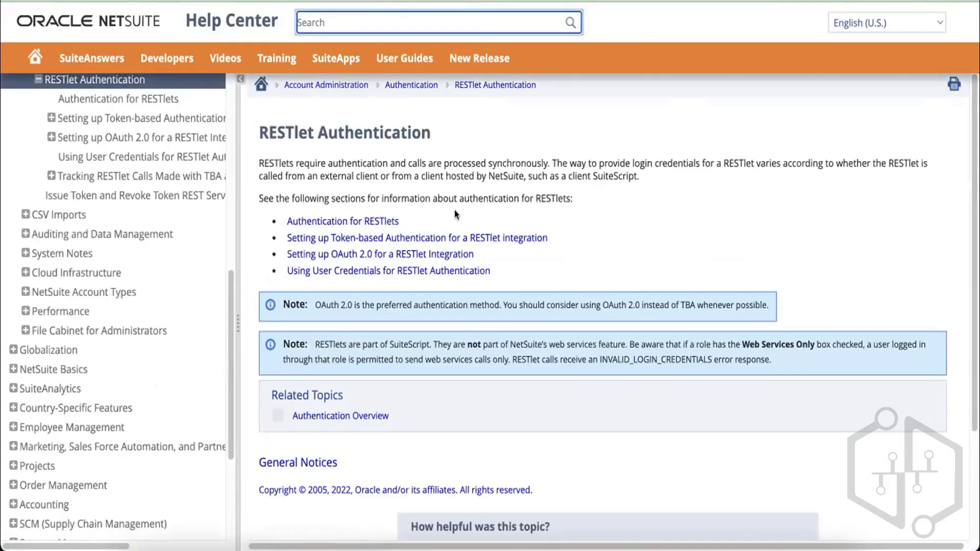
pyautogui.click(456, 237)
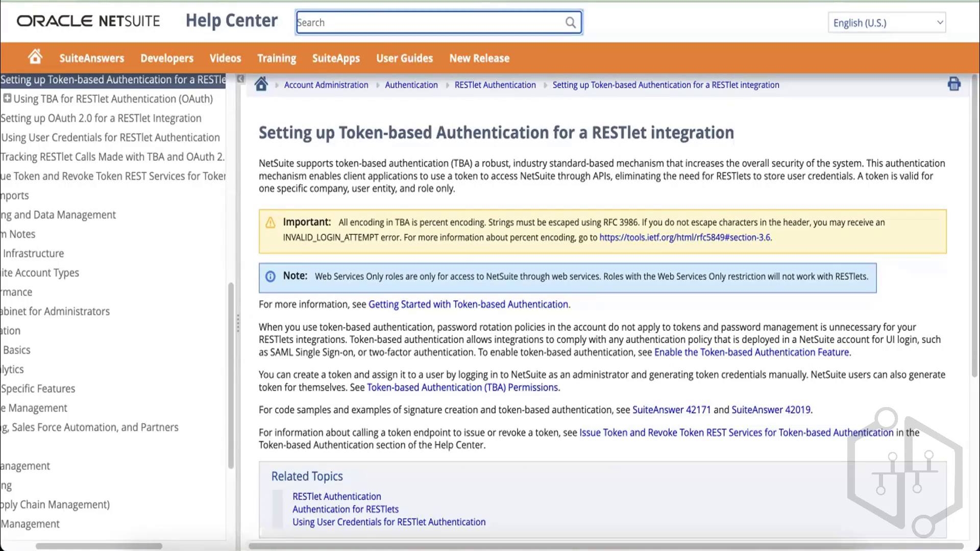
# - Switch to the NetSuite home dashboard to look at the account's Setup area
pyautogui.click(434, 1)
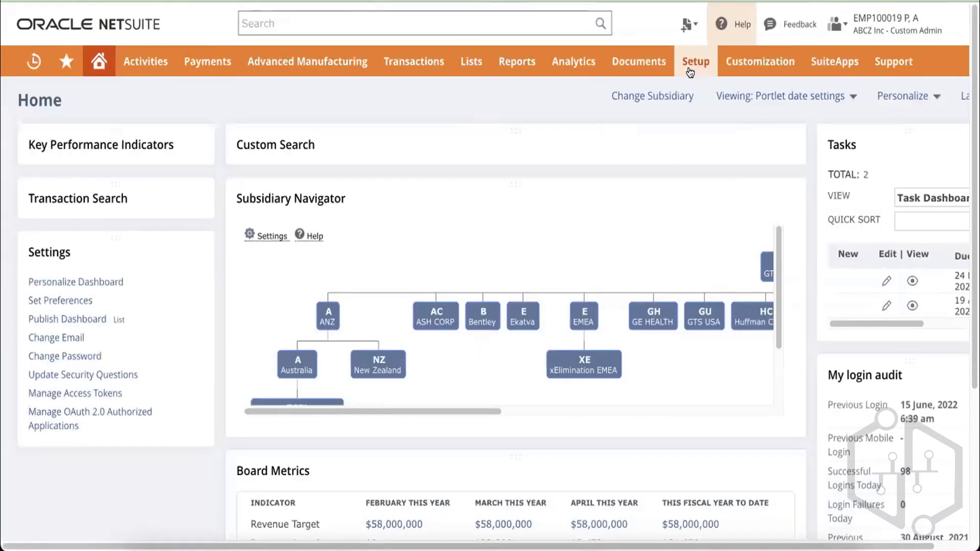
pyautogui.moveTo(688, 60)
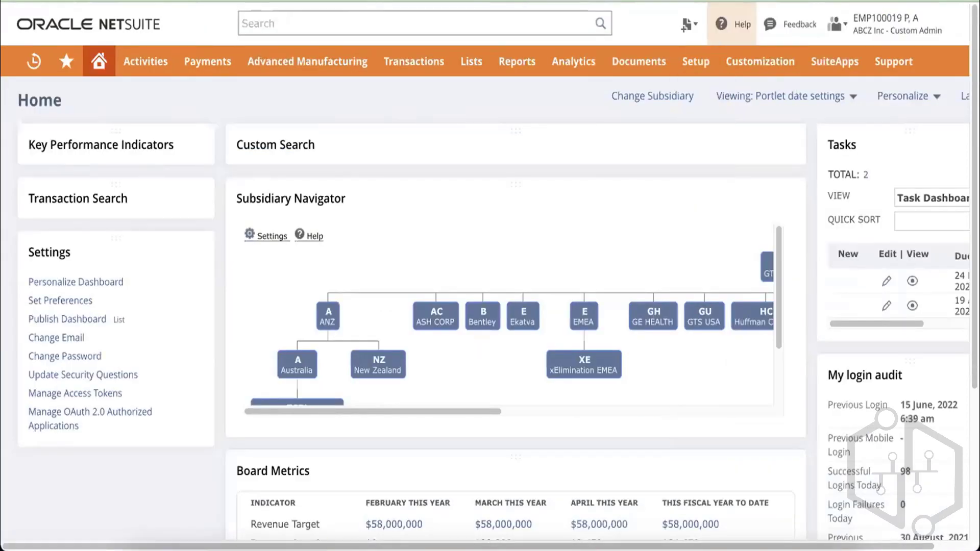
# - Return to the token-based authentication help topic and open Issue Token and Revoke Token REST Services for Token-based Authentication
pyautogui.click(587, 1)
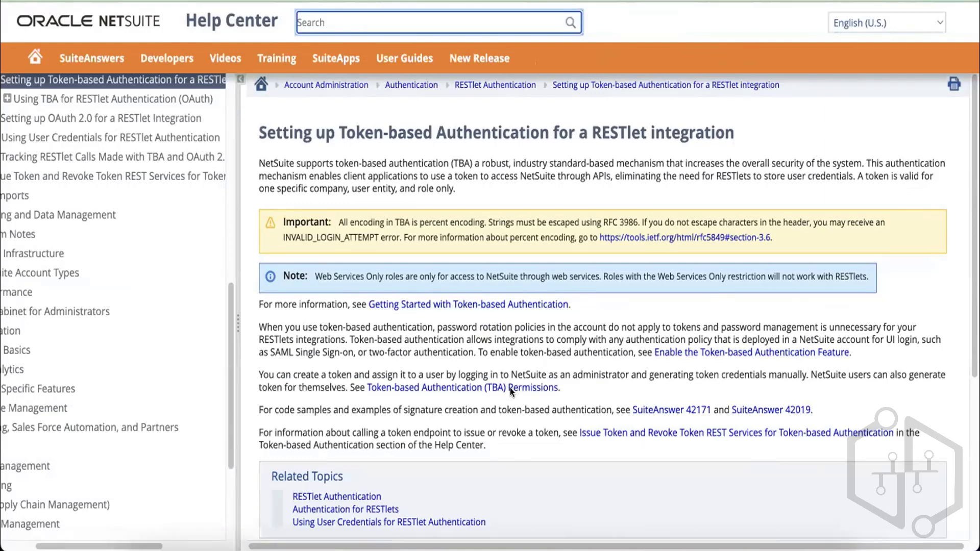
pyautogui.click(752, 432)
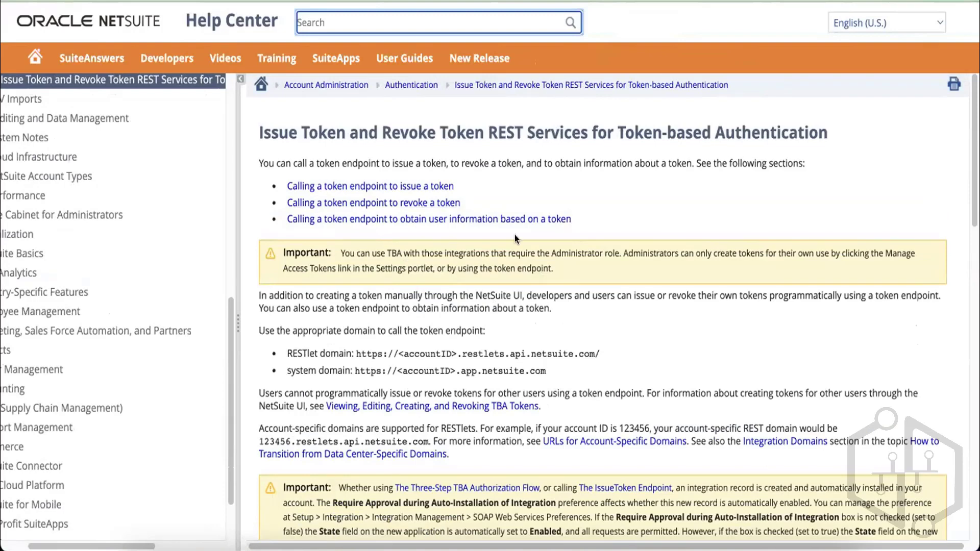
pyautogui.click(592, 196)
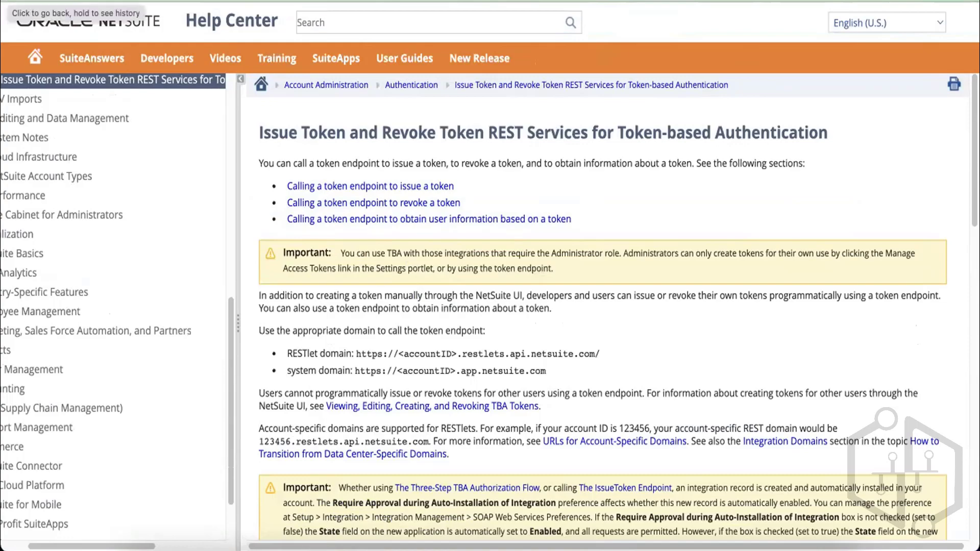
# - Return to the NetSuite dashboard, open a new integration record from Setup, and examine its authentication settings
pyautogui.click(10, 1)
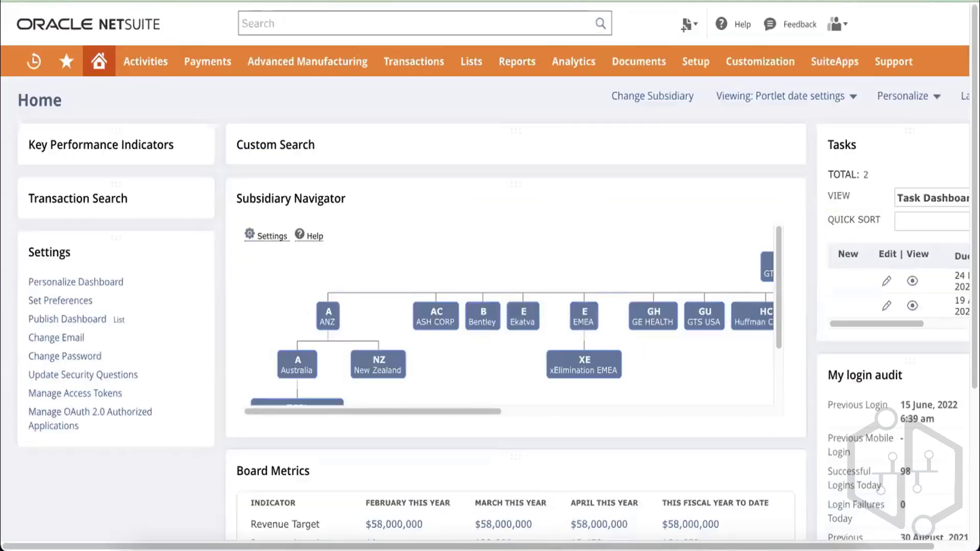
pyautogui.moveTo(693, 66)
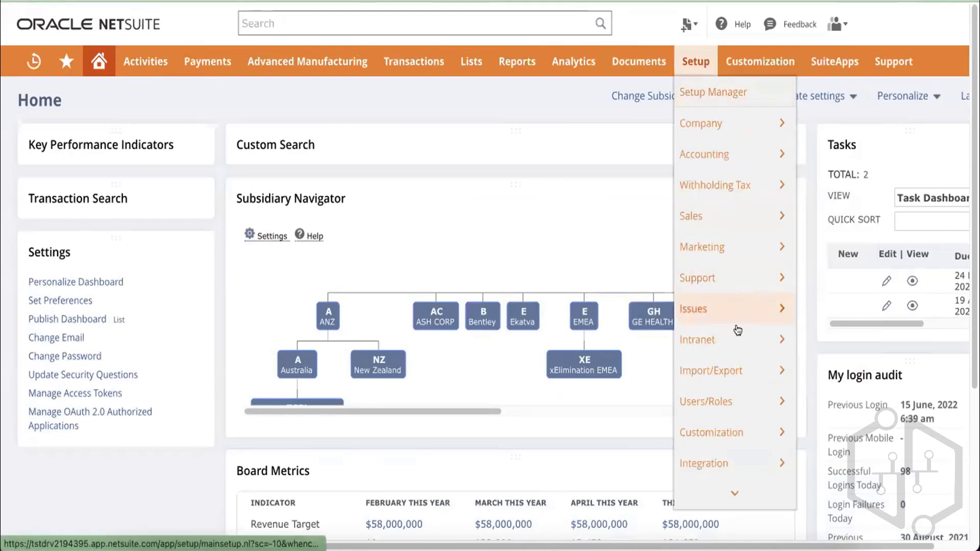
pyautogui.moveTo(711, 466)
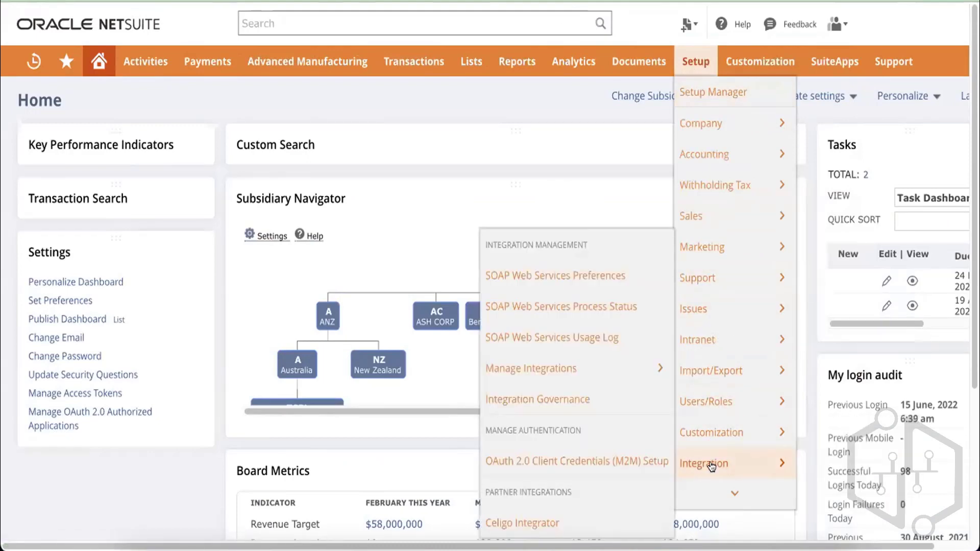
pyautogui.moveTo(545, 363)
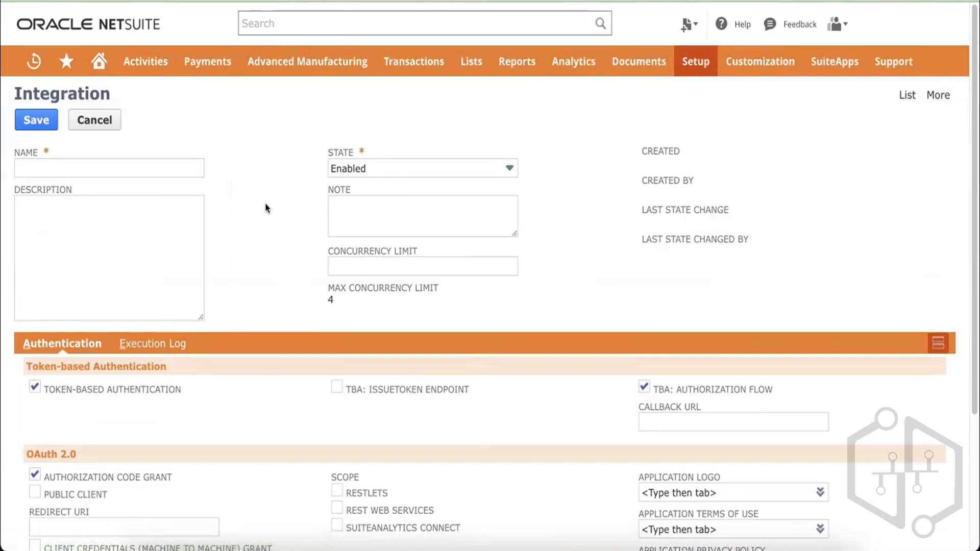
pyautogui.scroll(-3, 265, 207)
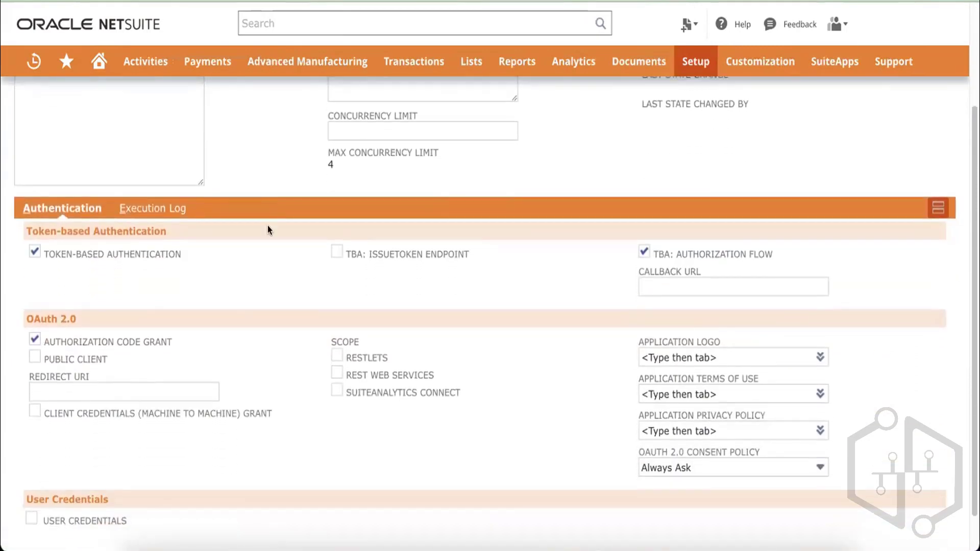
pyautogui.scroll(-1, 290, 320)
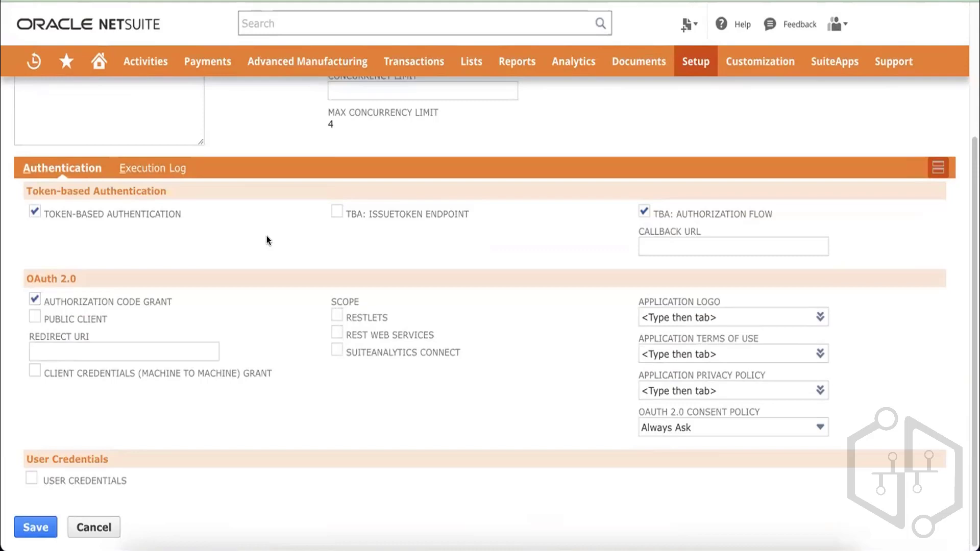
pyautogui.scroll(5, 246, 241)
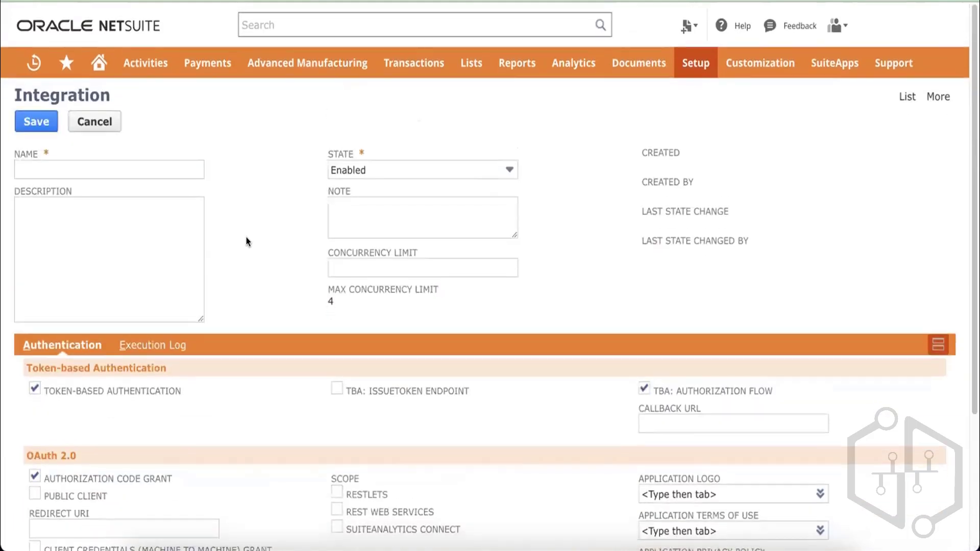
# - Examine the State choices, Name field, and token-based and OAuth 2.0 authentication options on the blank integration record
pyautogui.click(375, 164)
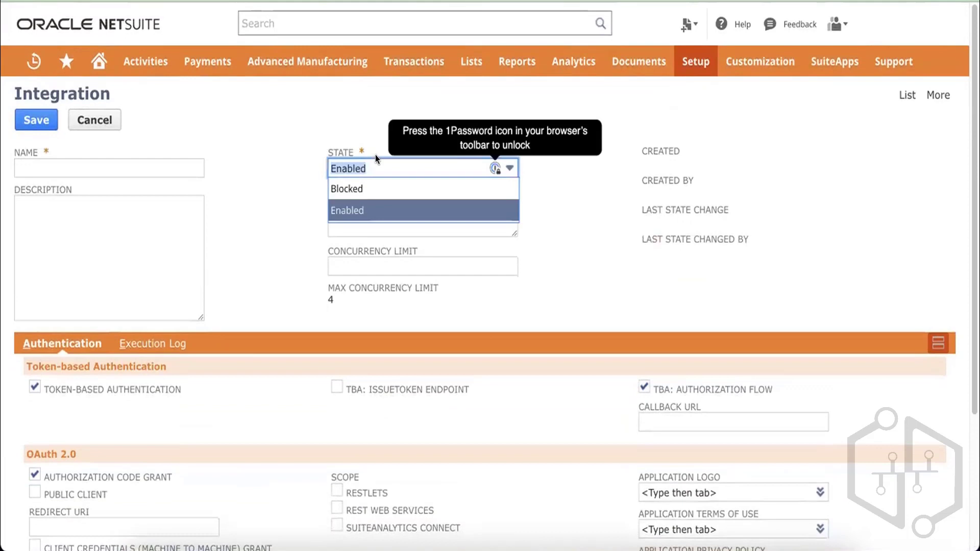
pyautogui.click(270, 210)
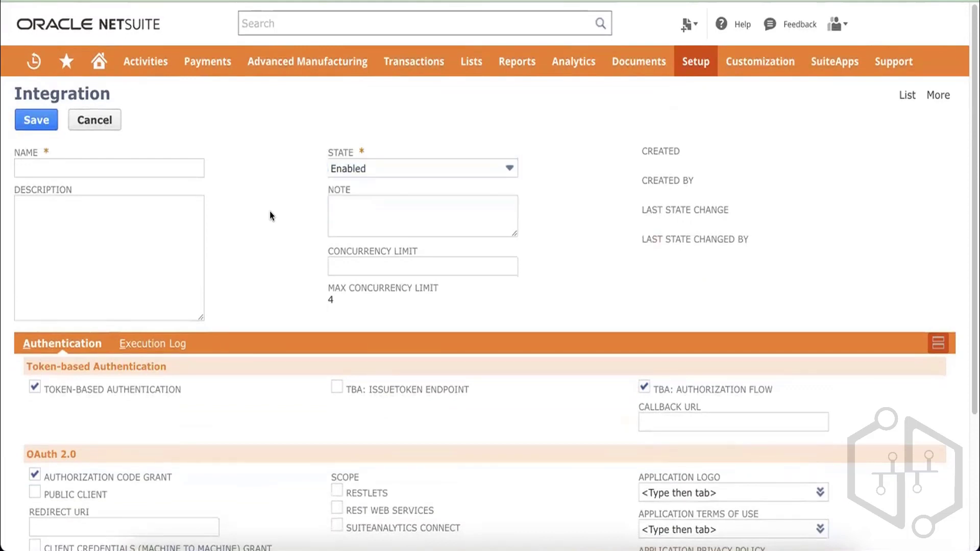
pyautogui.click(135, 169)
pyautogui.click(274, 156)
pyautogui.scroll(-4, 290, 283)
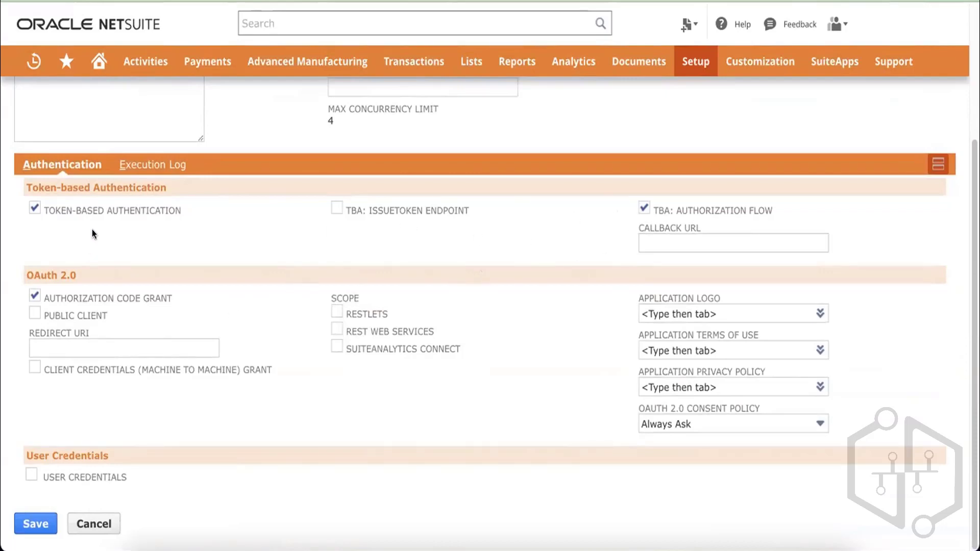
pyautogui.scroll(5, 112, 265)
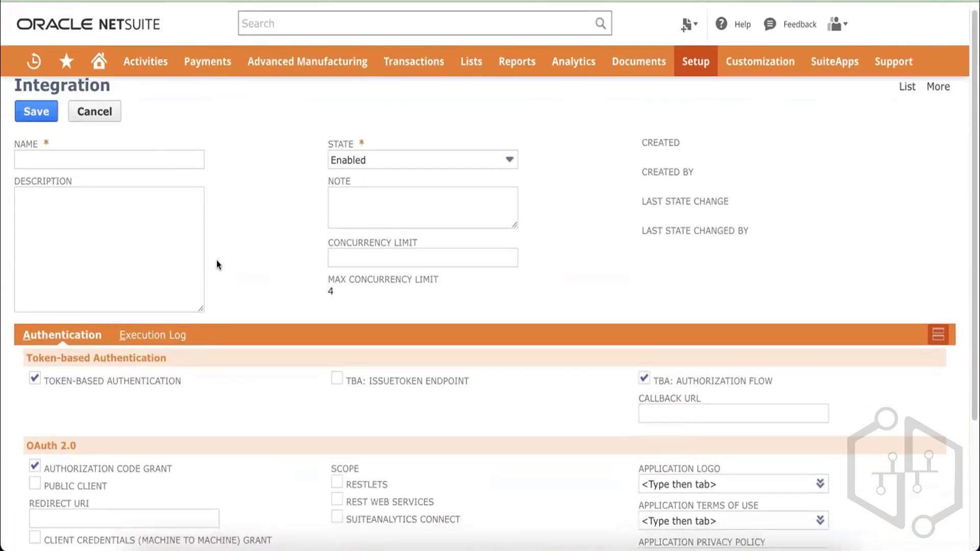
pyautogui.scroll(-5, 217, 262)
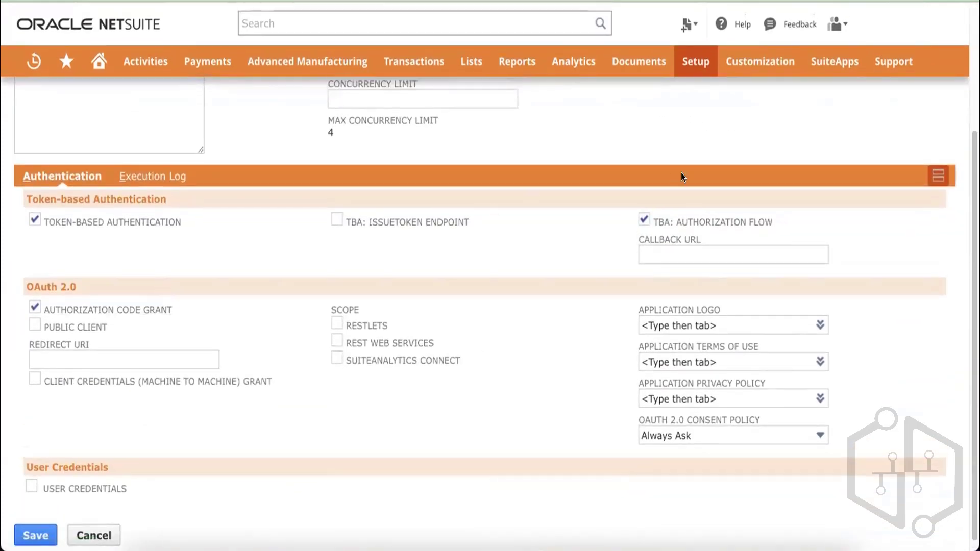
pyautogui.scroll(5, 680, 176)
# - Open the list of existing integrations and look through its entries
pyautogui.click(904, 95)
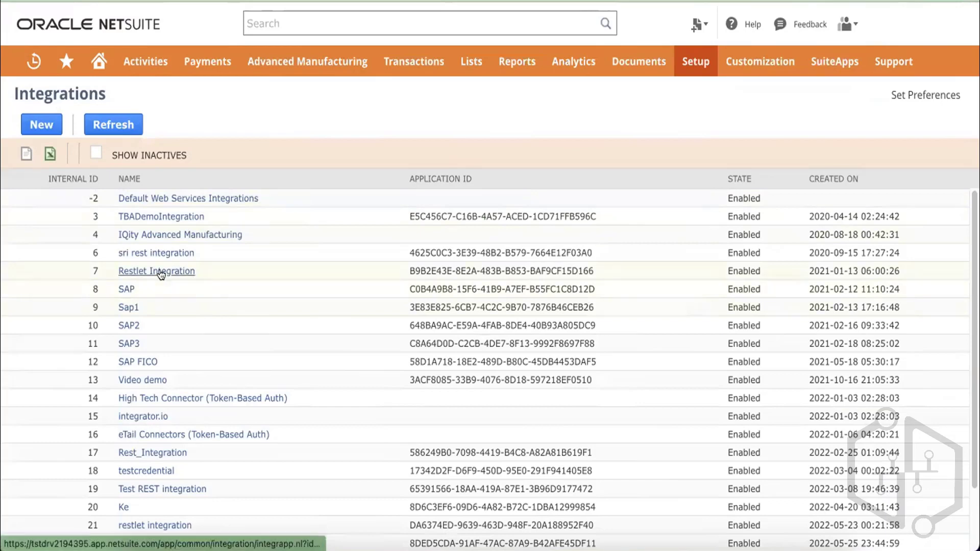
pyautogui.scroll(-3, 246, 312)
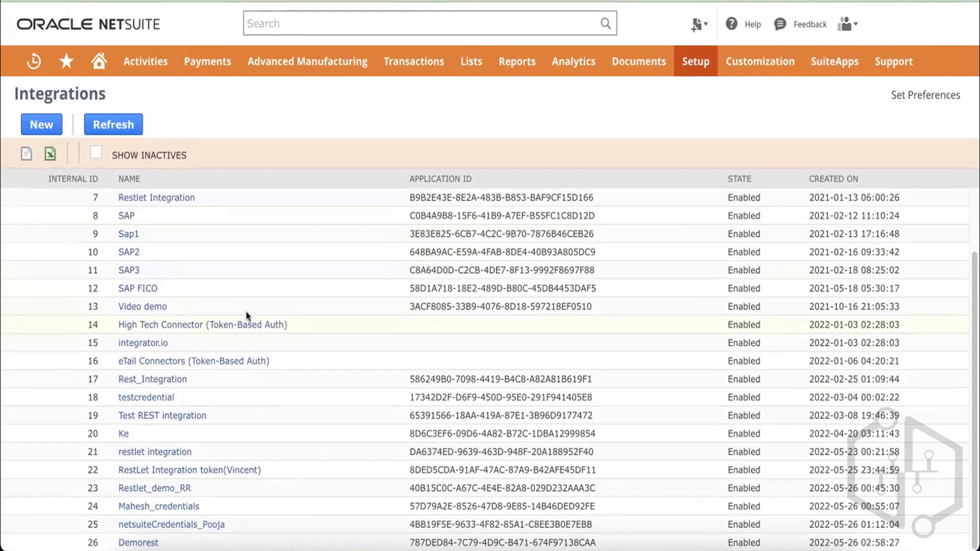
pyautogui.scroll(3, 246, 313)
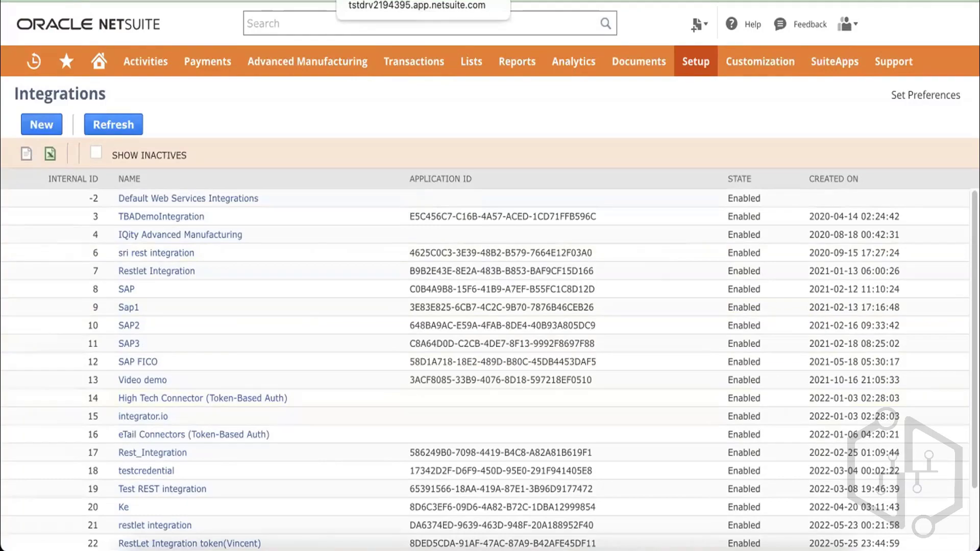
# - Consult the help topic Setting up Token-based Authentication for a RESTlet integration, then return to the integrations list and browse its entries
pyautogui.click(388, 1)
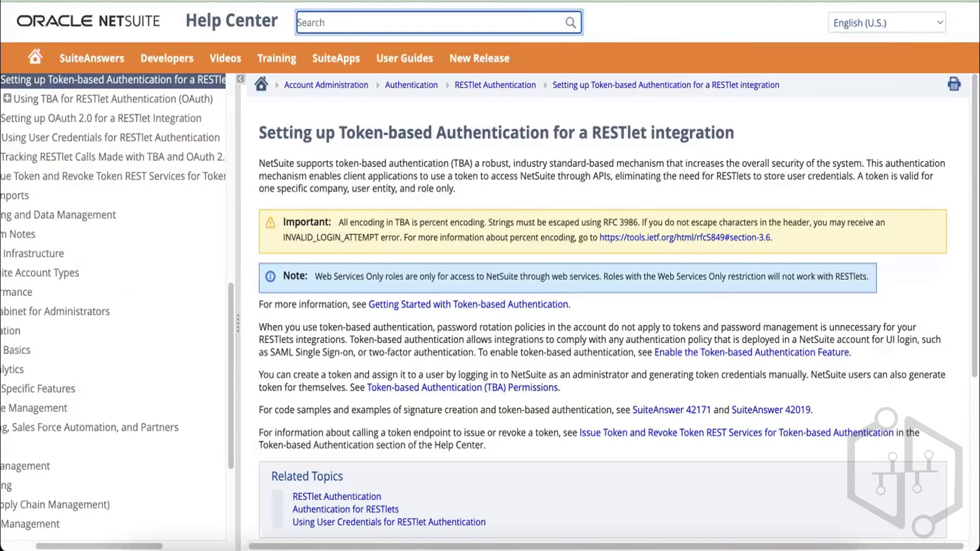
pyautogui.click(255, 1)
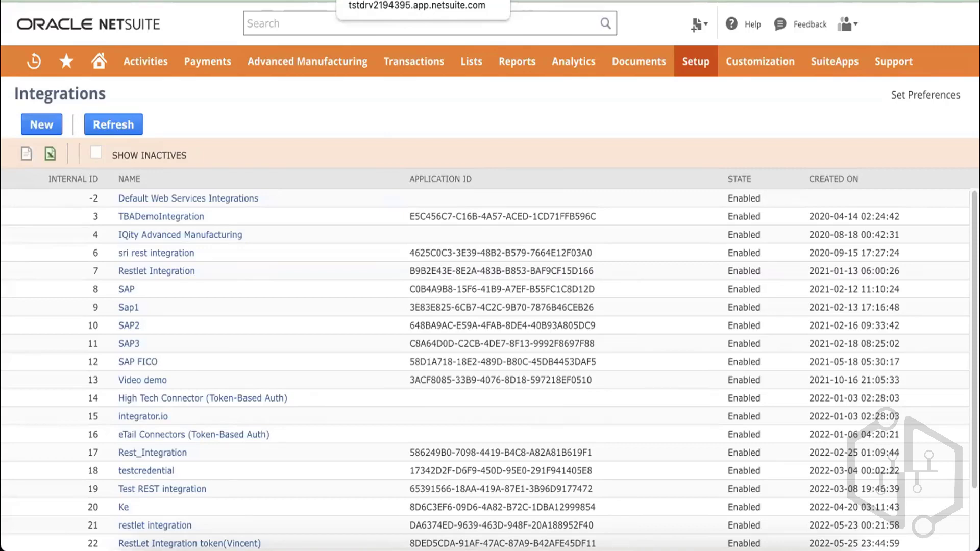
pyautogui.scroll(-3, 252, 375)
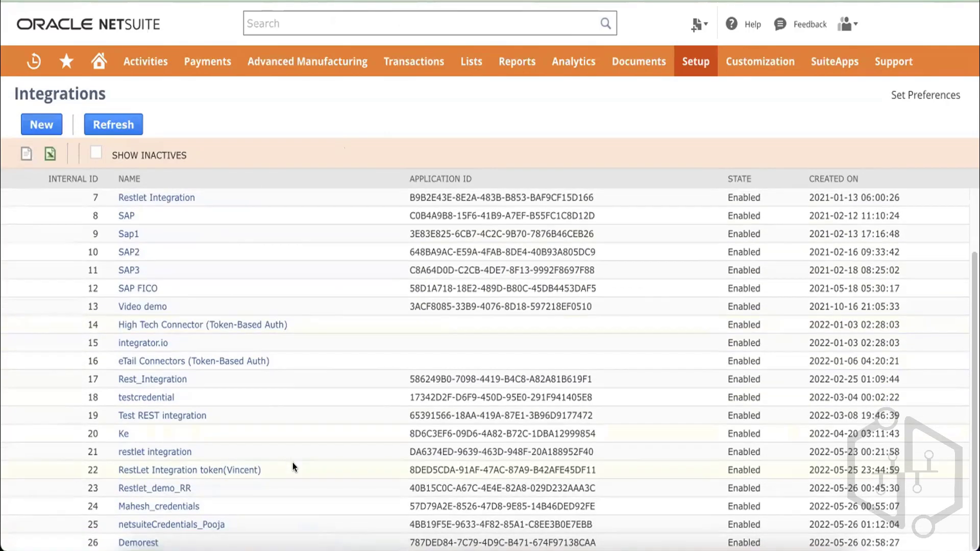
pyautogui.scroll(1, 293, 462)
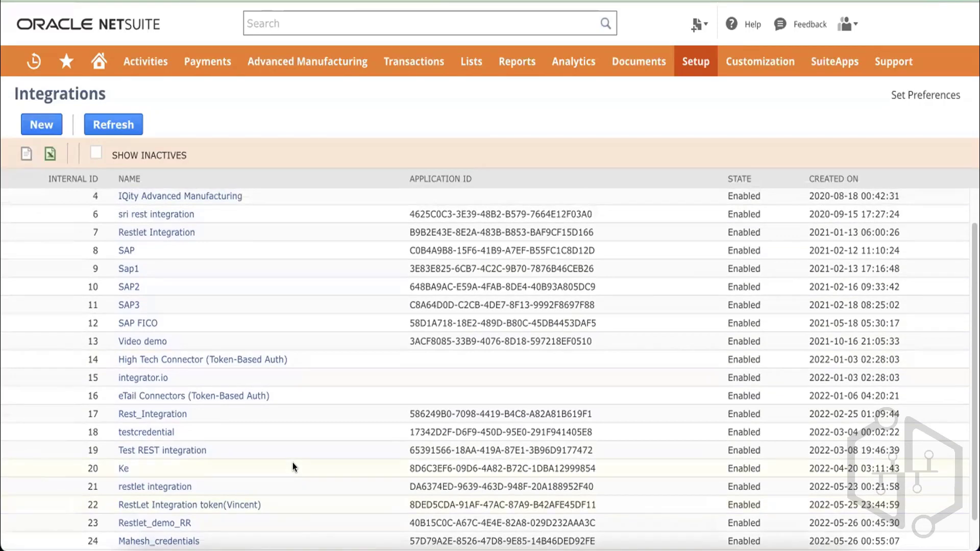
# - Open the Test REST integration record and examine its token-based authentication, OAuth 2.0 scope and client credentials sections
pyautogui.click(183, 450)
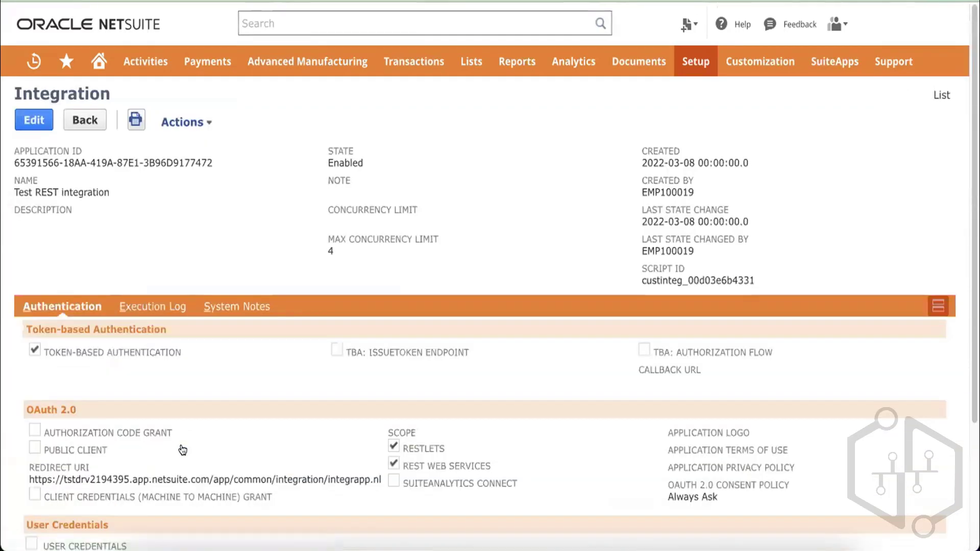
pyautogui.scroll(-3, 183, 450)
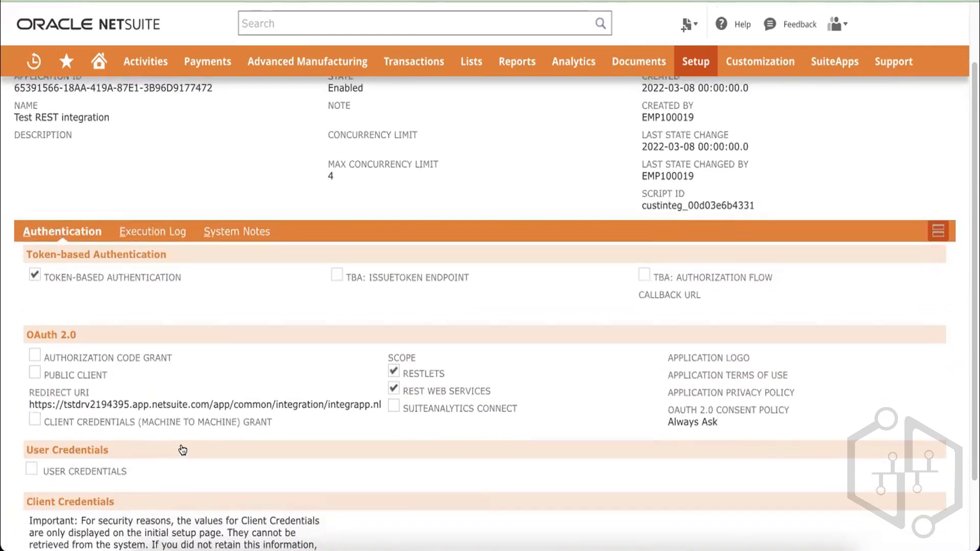
pyautogui.scroll(1, 183, 449)
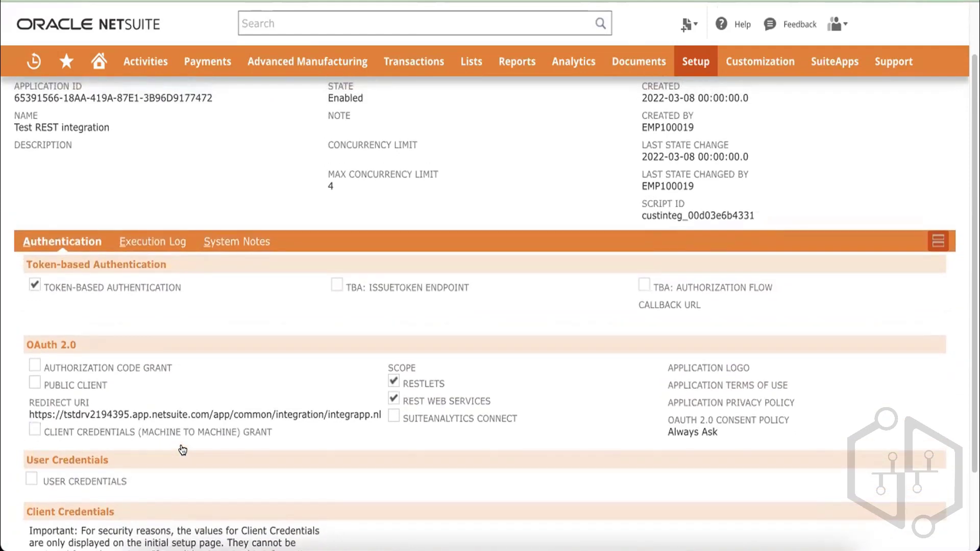
pyautogui.scroll(-4, 181, 448)
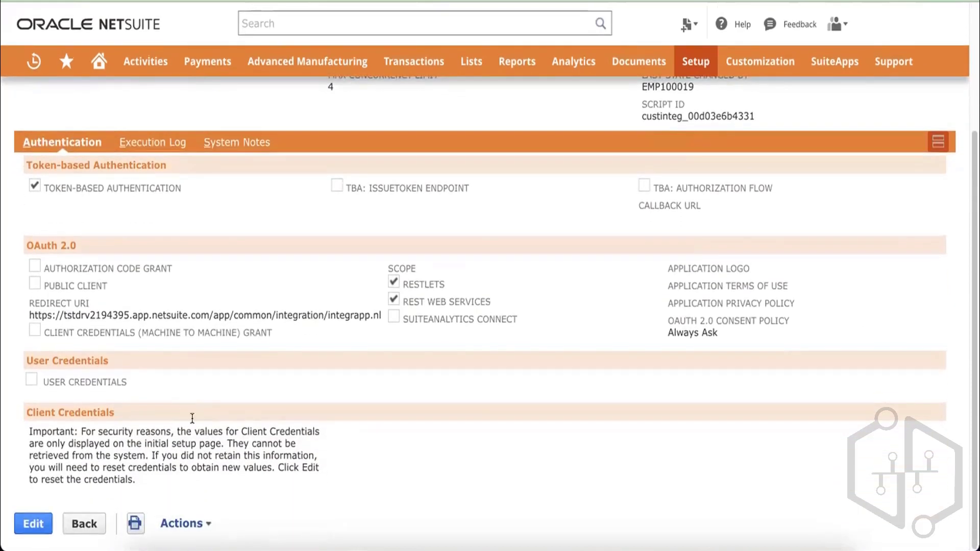
pyautogui.scroll(6, 191, 418)
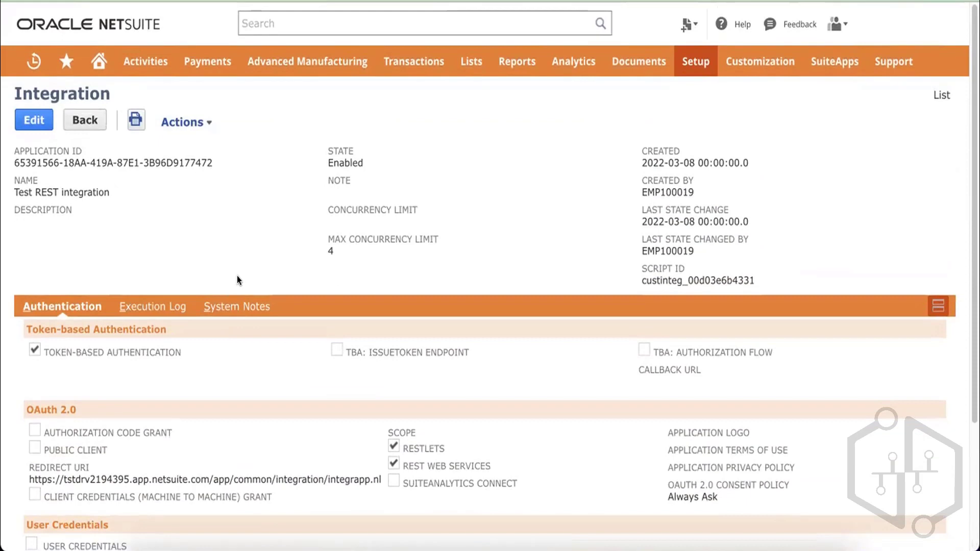
pyautogui.scroll(-6, 238, 280)
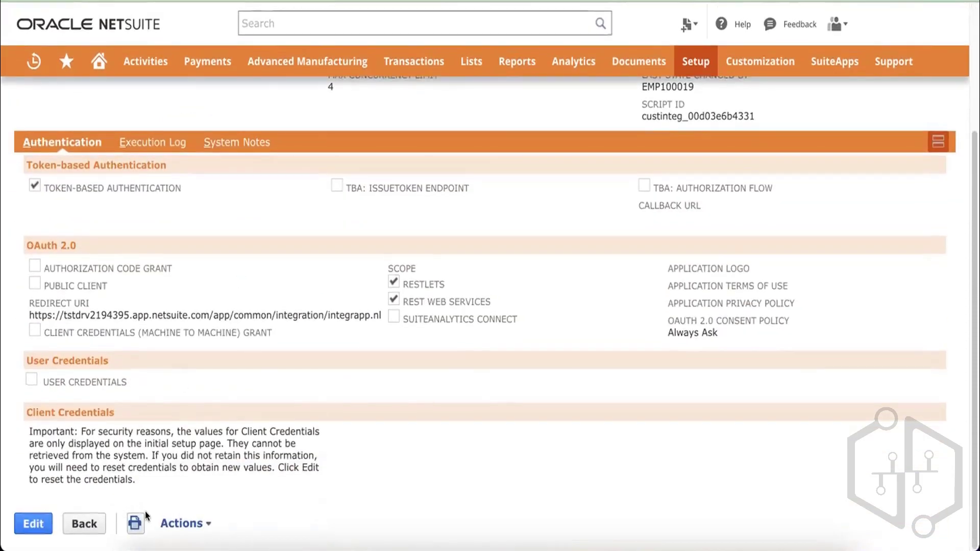
# - Read the Client Credentials note about credential values being displayed only on the initial setup page
pyautogui.moveTo(142, 480); pyautogui.dragTo(28, 428)
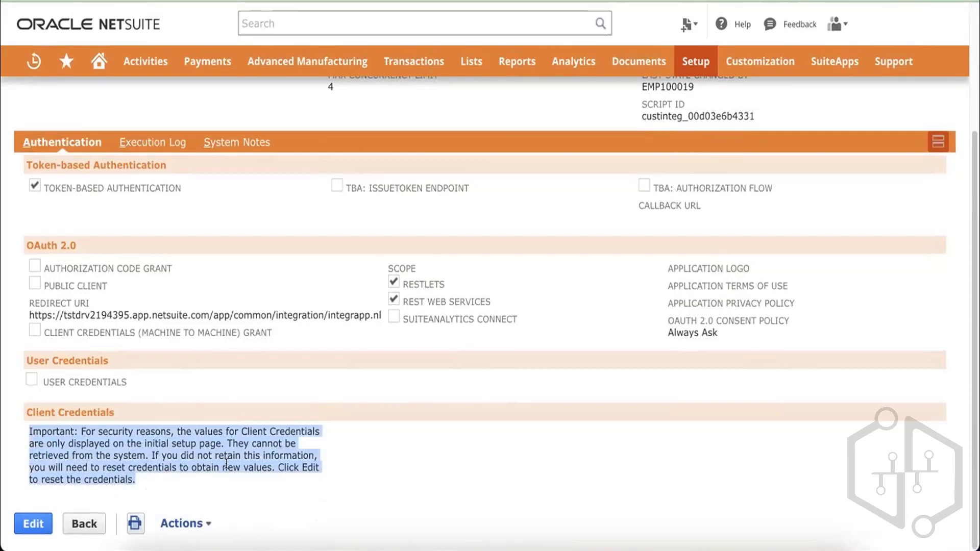
pyautogui.click(334, 451)
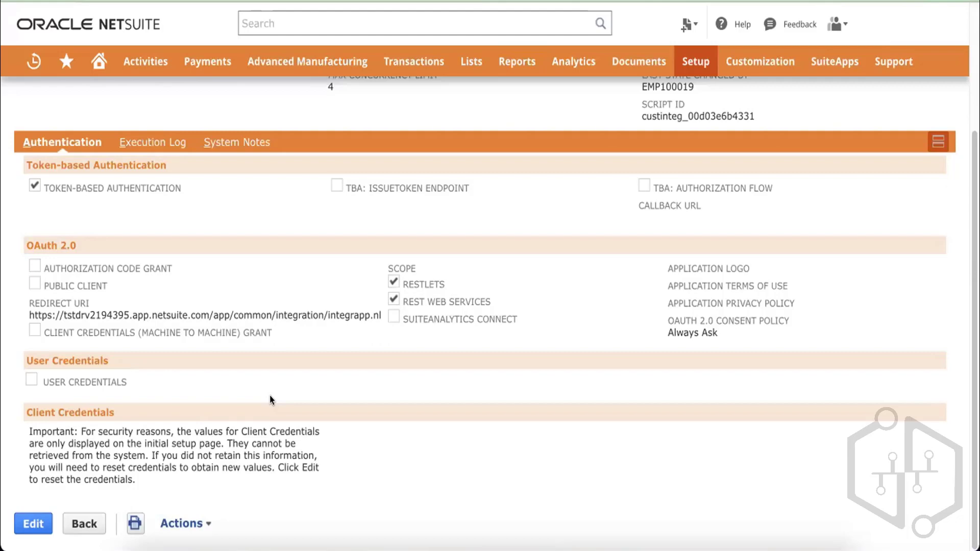
pyautogui.scroll(3, 270, 395)
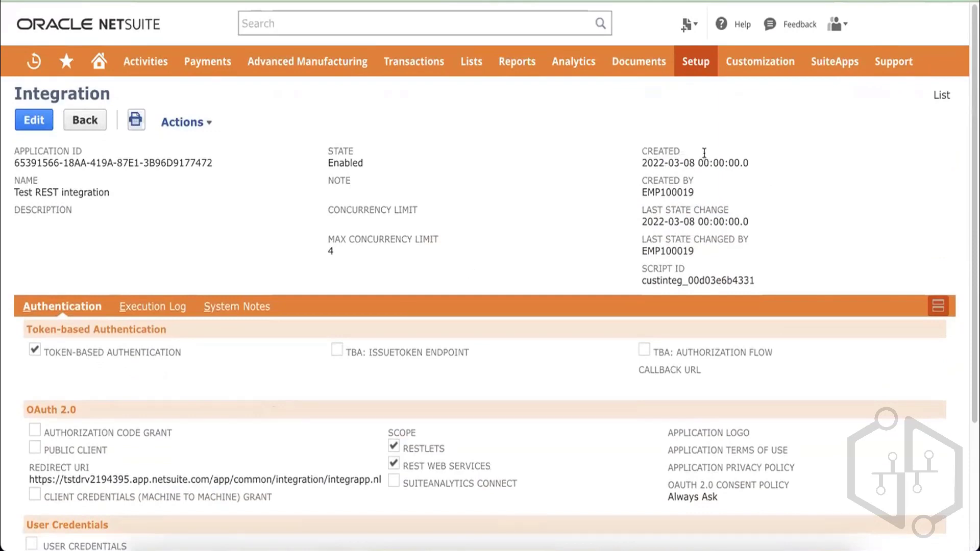
# - Return to the integrations list and start a new integration record at its Name field
pyautogui.click(935, 96)
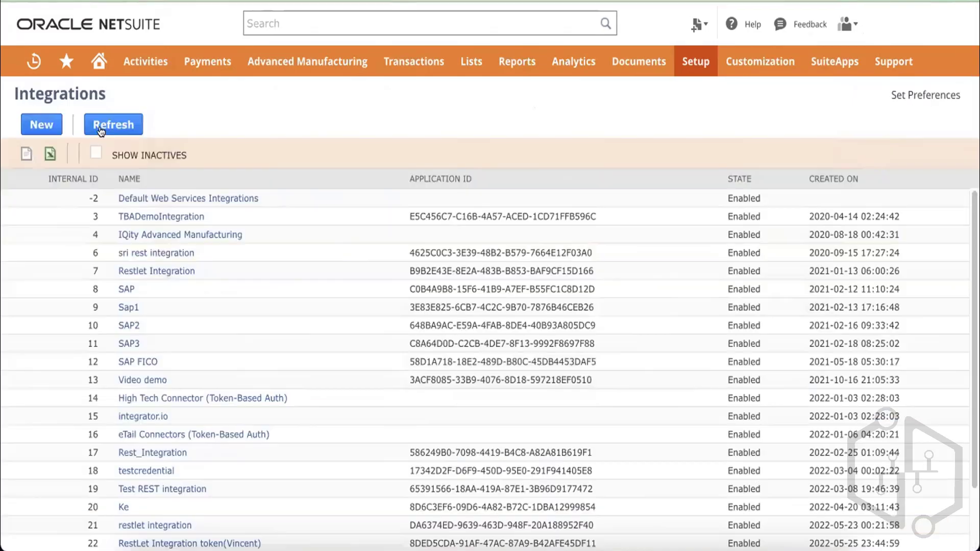
pyautogui.click(48, 132)
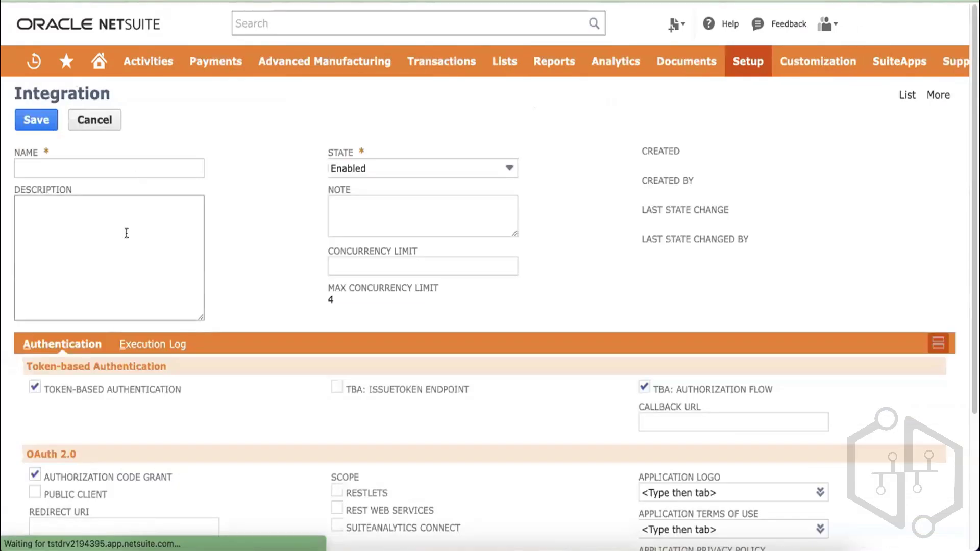
pyautogui.click(126, 170)
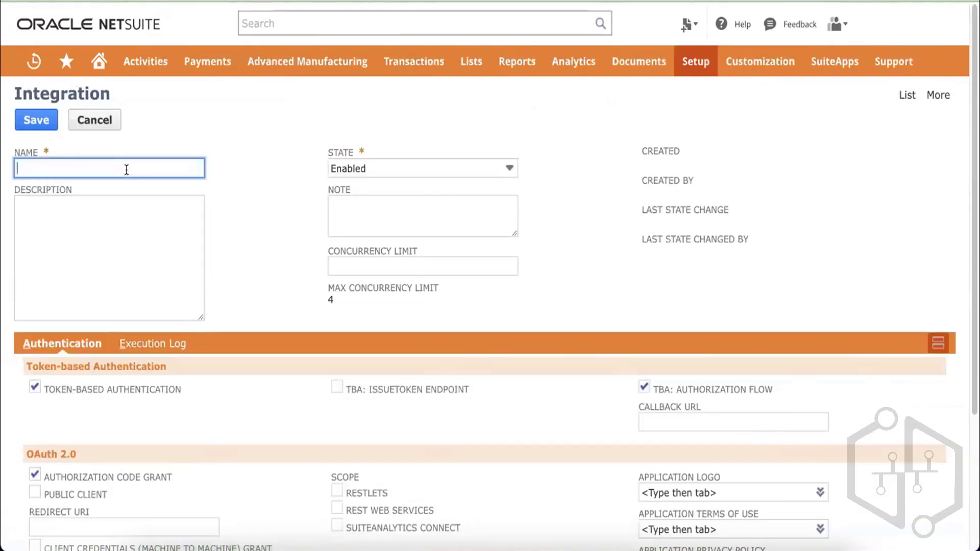
pyautogui.write('Rest Integrato')
pyautogui.press('BackSpace')
pyautogui.press('BackSpace')
pyautogui.press('BackSpace')
pyautogui.press('BackSpace')
pyautogui.press('BackSpace')
pyautogui.press('BackSpace')
pyautogui.press('BackSpace')
pyautogui.press('BackSpace')
pyautogui.press('BackSpace')
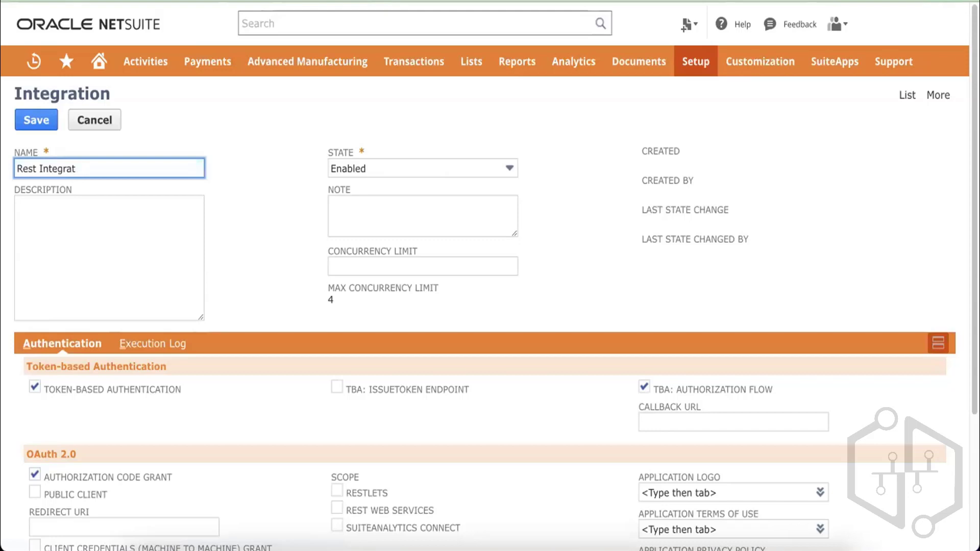
pyautogui.press('BackSpace')
pyautogui.press('BackSpace')
pyautogui.press('BackSpace')
pyautogui.press('BackSpace')
pyautogui.press('BackSpace')
# - Create a new integration record named RestAPI integration Demo with Authorization Code Grant cleared and the RESTlets and REST Web Services scopes enabled
pyautogui.moveTo(693, 62)
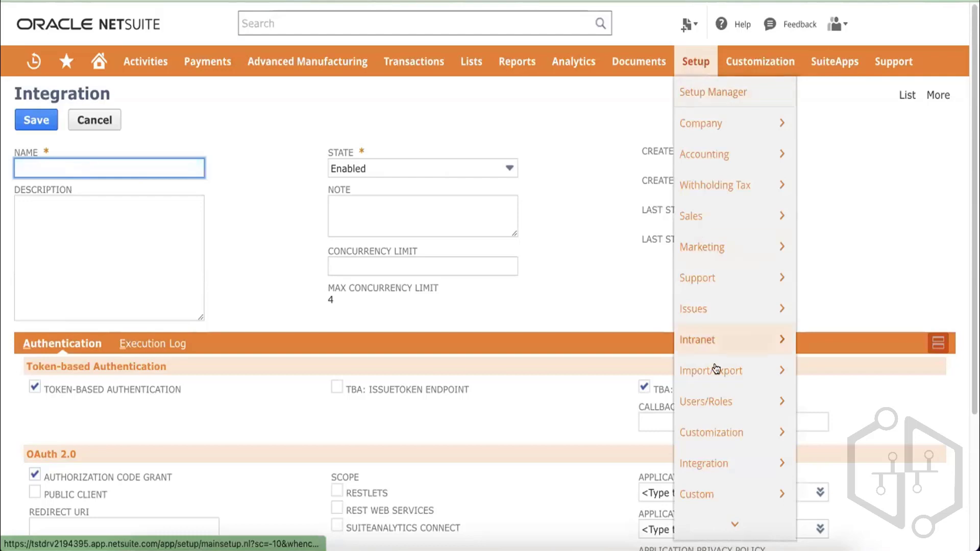
pyautogui.moveTo(716, 462)
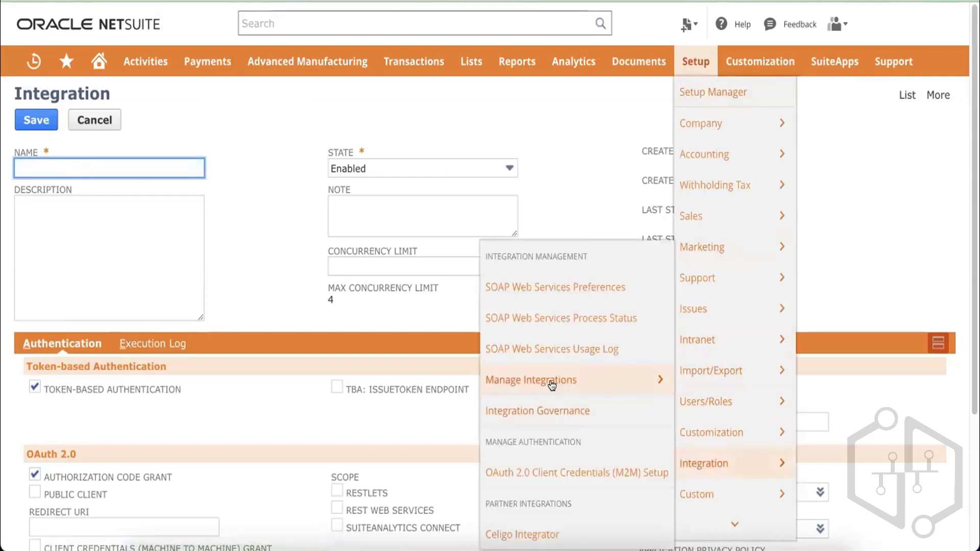
pyautogui.moveTo(531, 380)
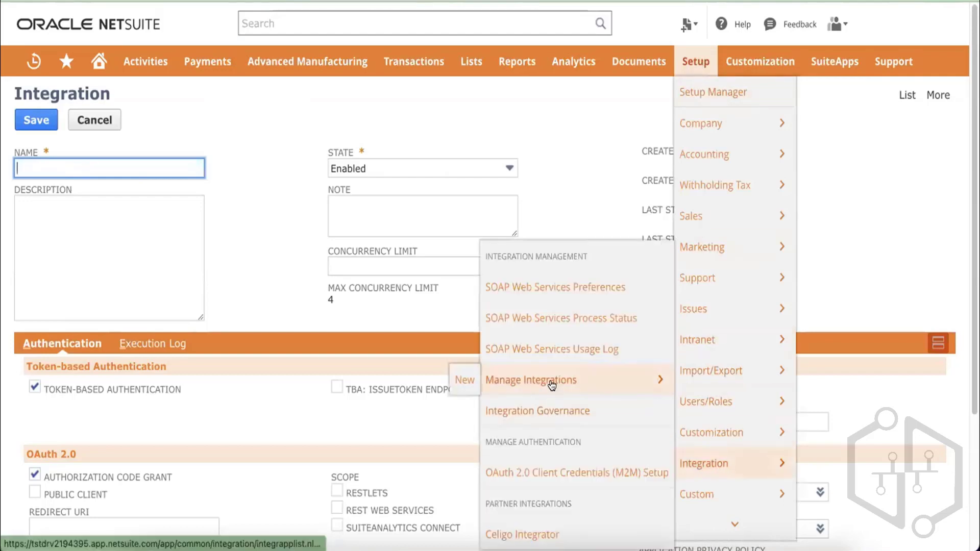
pyautogui.click(467, 384)
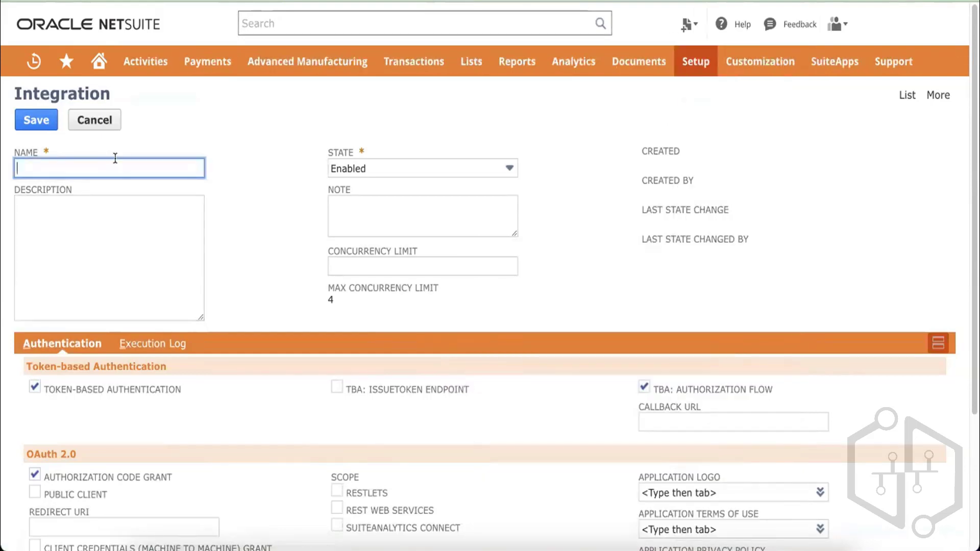
pyautogui.write('Rest ')
pyautogui.write('4')
pyautogui.press('BackSpace')
pyautogui.press('BackSpace')
pyautogui.write('API')
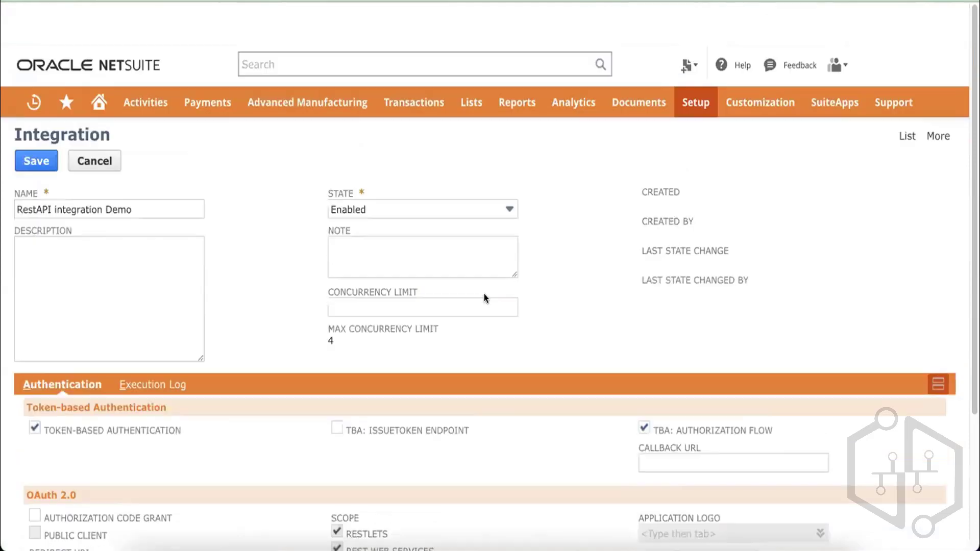
pyautogui.scroll(-1, 485, 299)
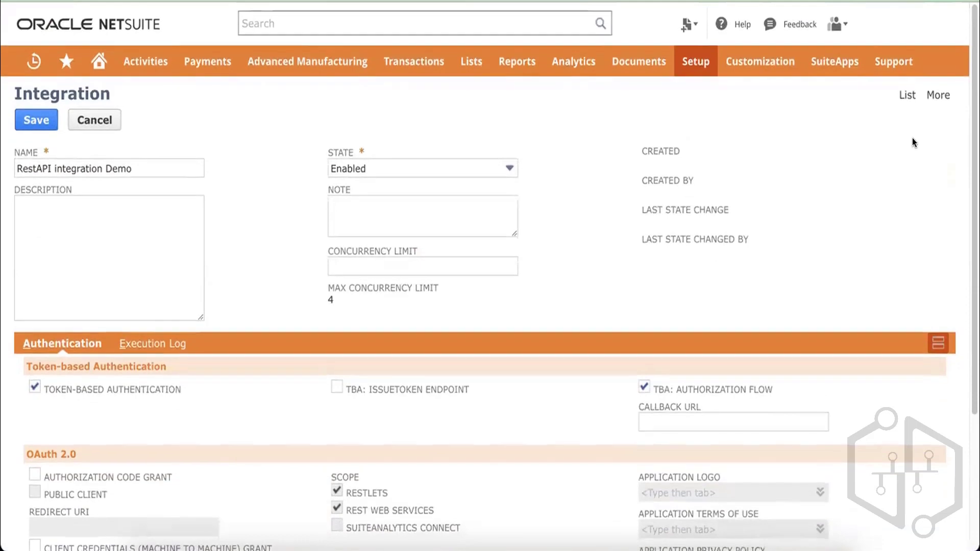
# - Consult the existing integrations list, then disable TBA: Authorization Flow on the new integration record and save it
pyautogui.click(907, 96)
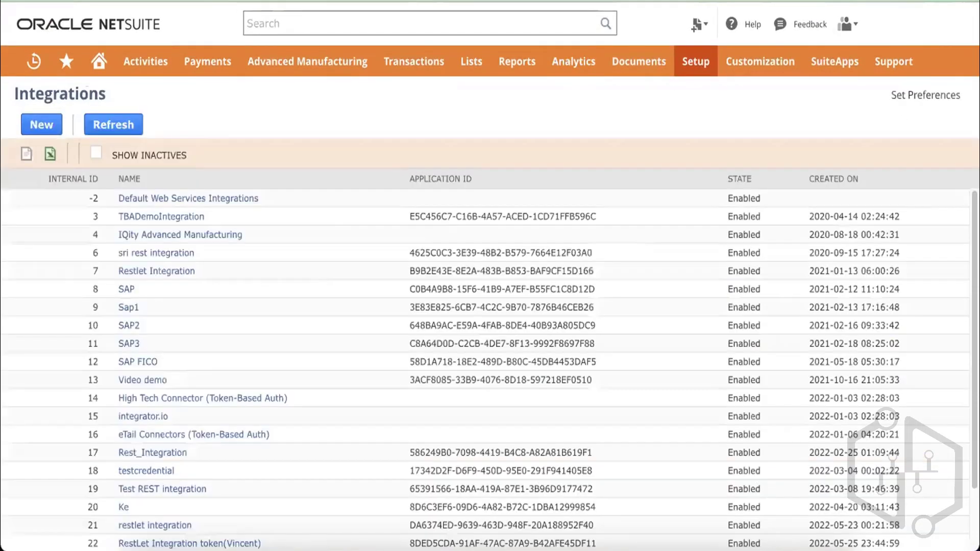
pyautogui.click(166, 272)
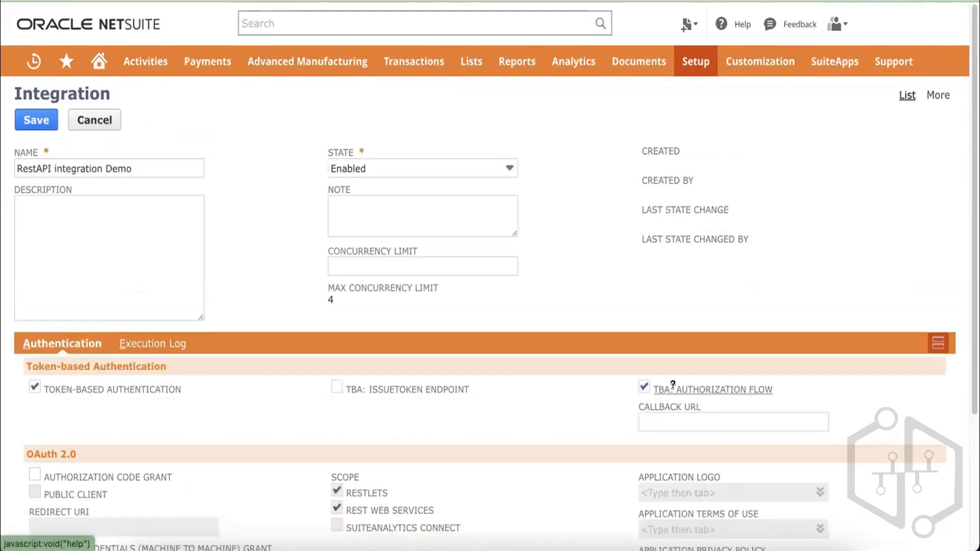
pyautogui.click(645, 387)
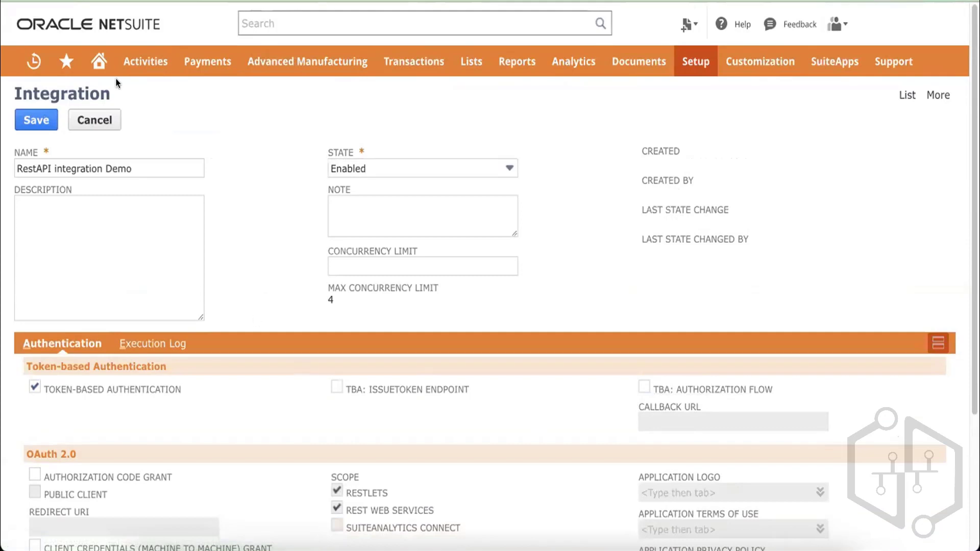
pyautogui.scroll(-3, 210, 122)
pyautogui.scroll(-2, 210, 122)
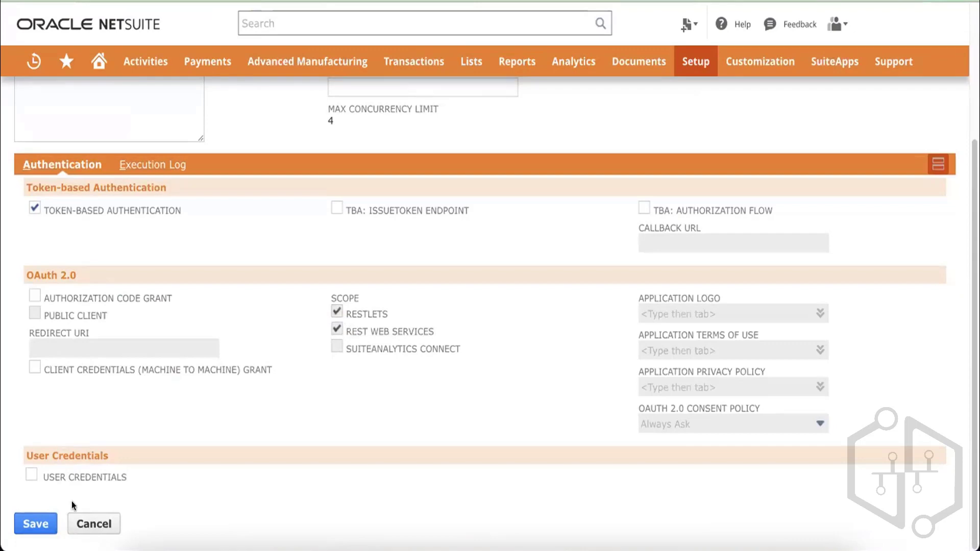
pyautogui.click(24, 520)
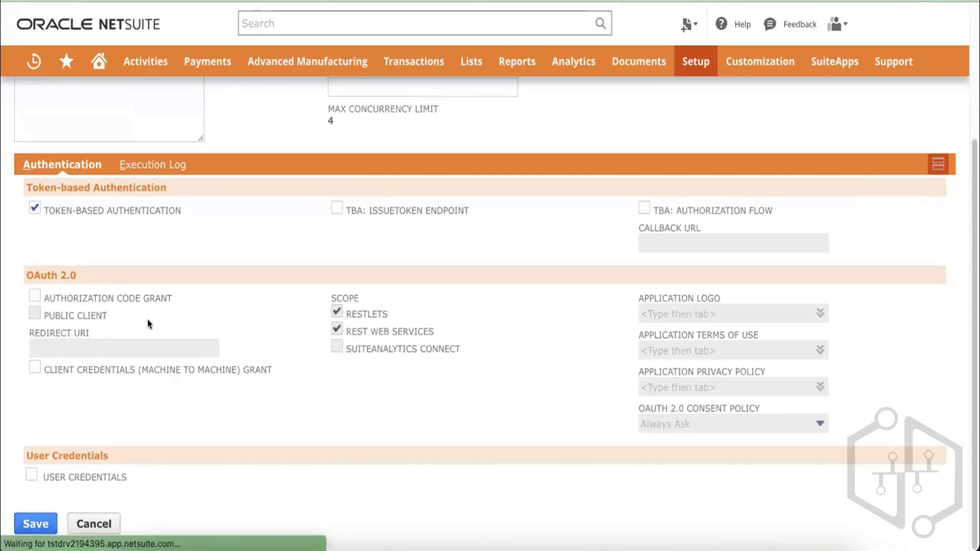
# - Copy the consumer key and consumer secret from the saved integration record and paste them into a blank text file in the code editor
pyautogui.scroll(-8, 157, 306)
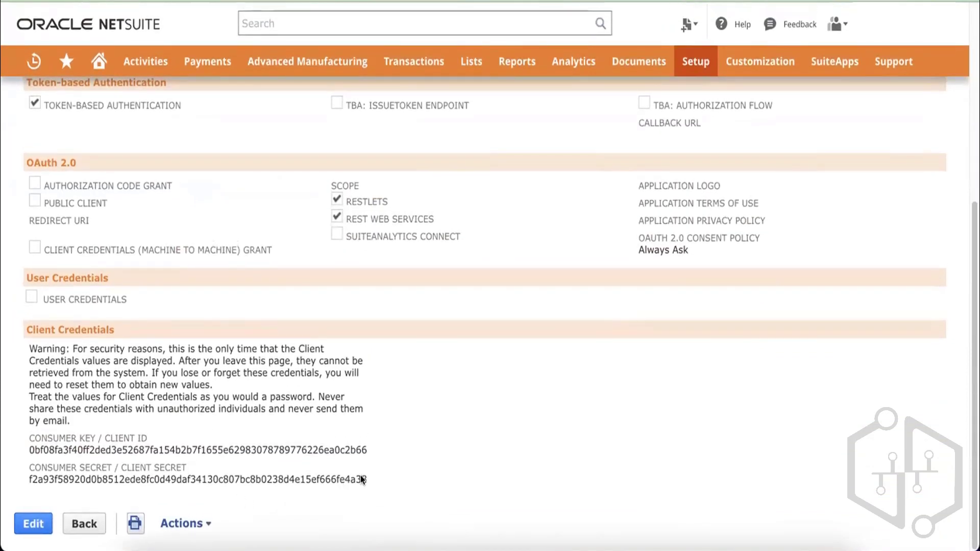
pyautogui.moveTo(361, 476); pyautogui.dragTo(29, 435)
pyautogui.press('super+c')
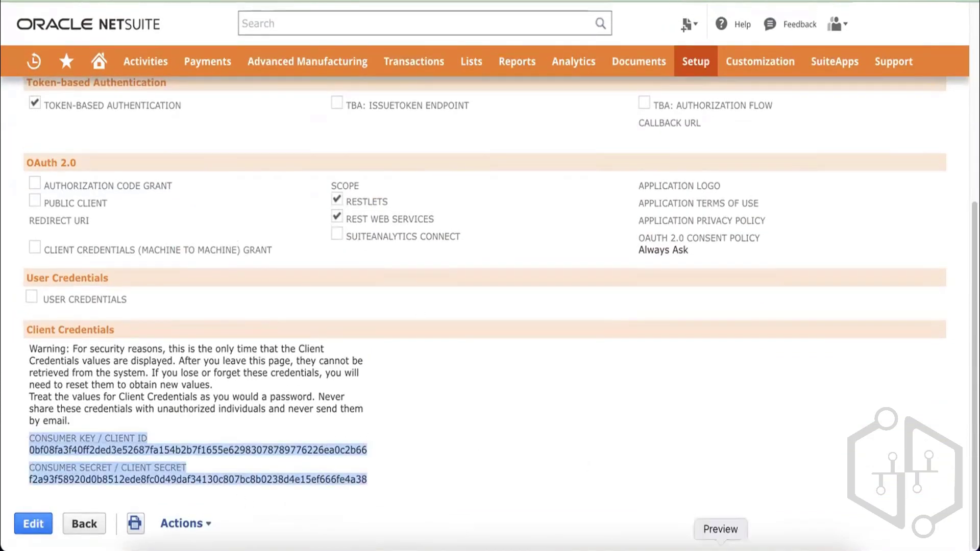
pyautogui.click(679, 545)
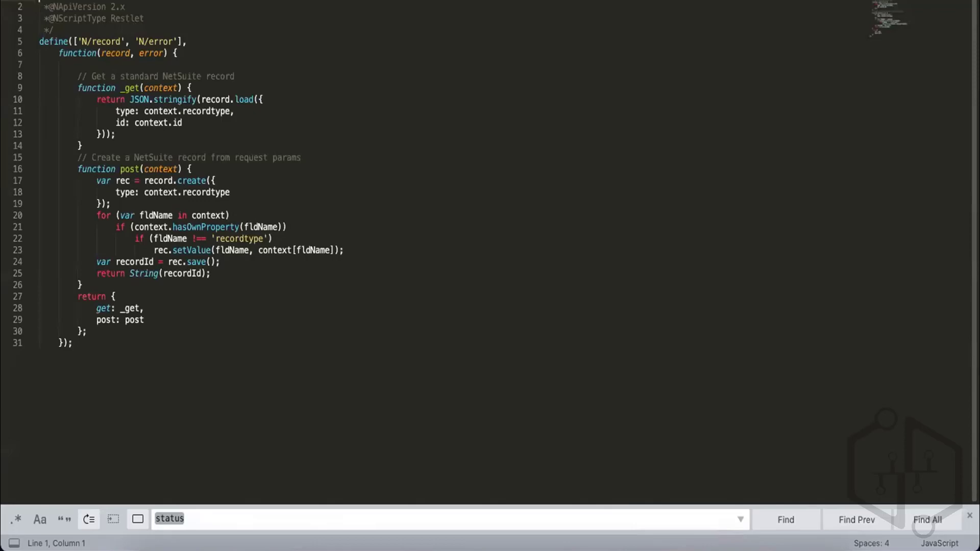
pyautogui.click(703, 1)
pyautogui.click(714, 1)
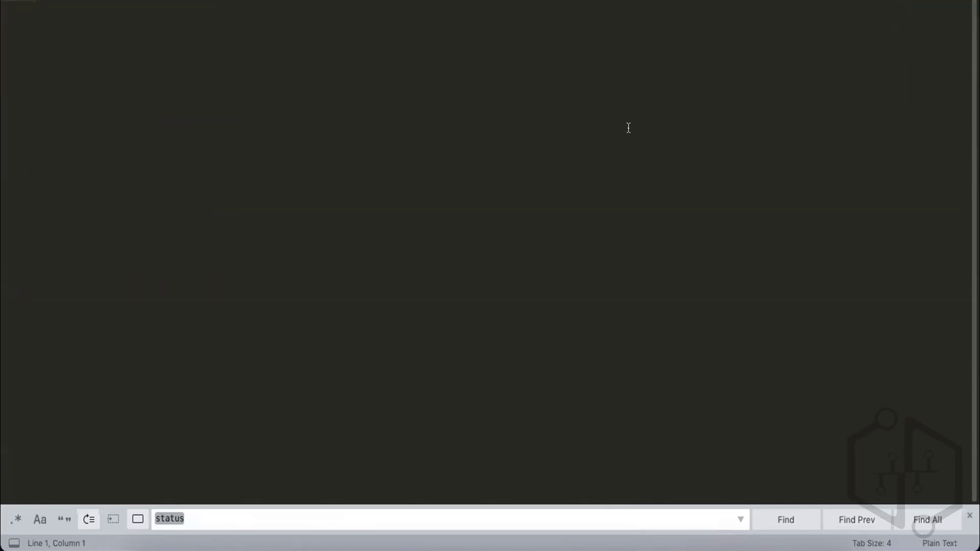
pyautogui.press('super+v')
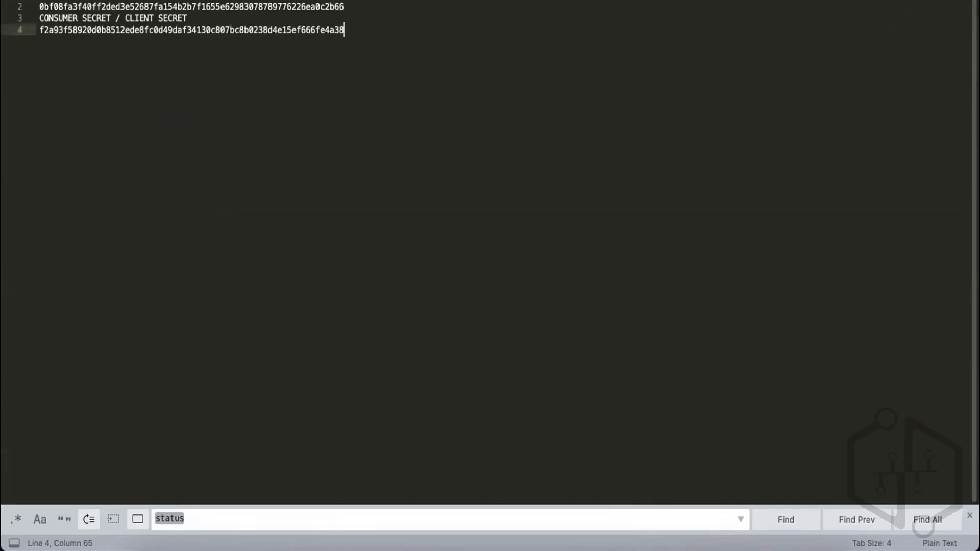
pyautogui.press('Return')
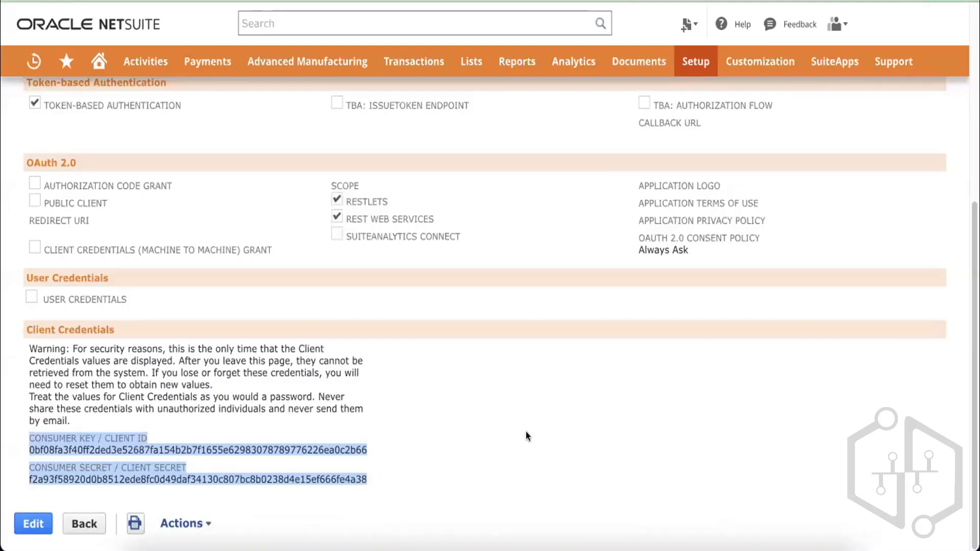
# - Switch back to NetSuite and open the access token management list from the home dashboard's settings
pyautogui.scroll(5, 525, 436)
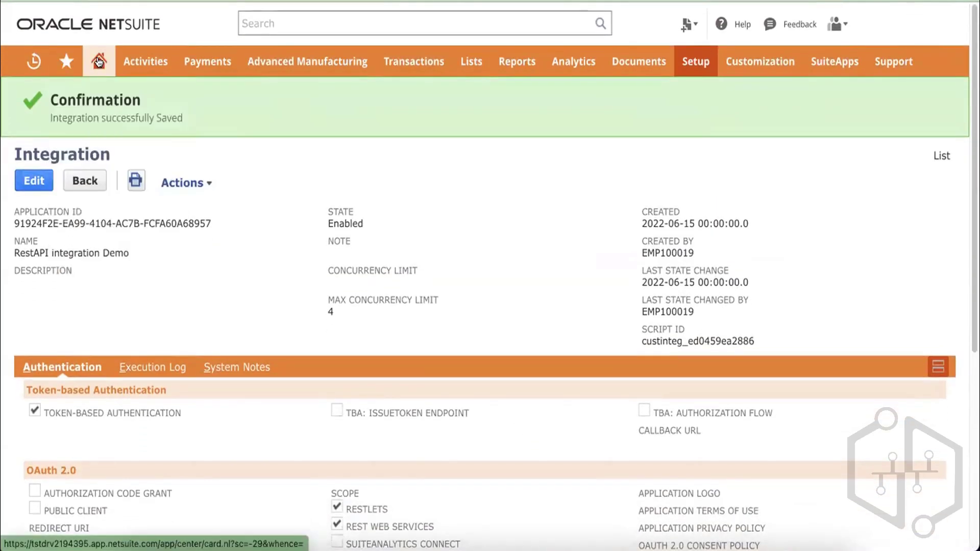
pyautogui.moveTo(99, 63)
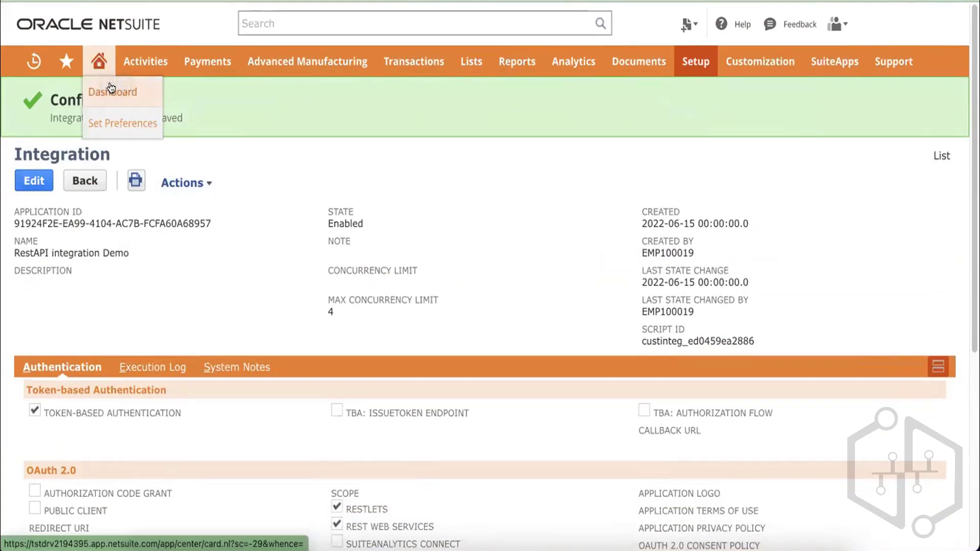
pyautogui.click(99, 58)
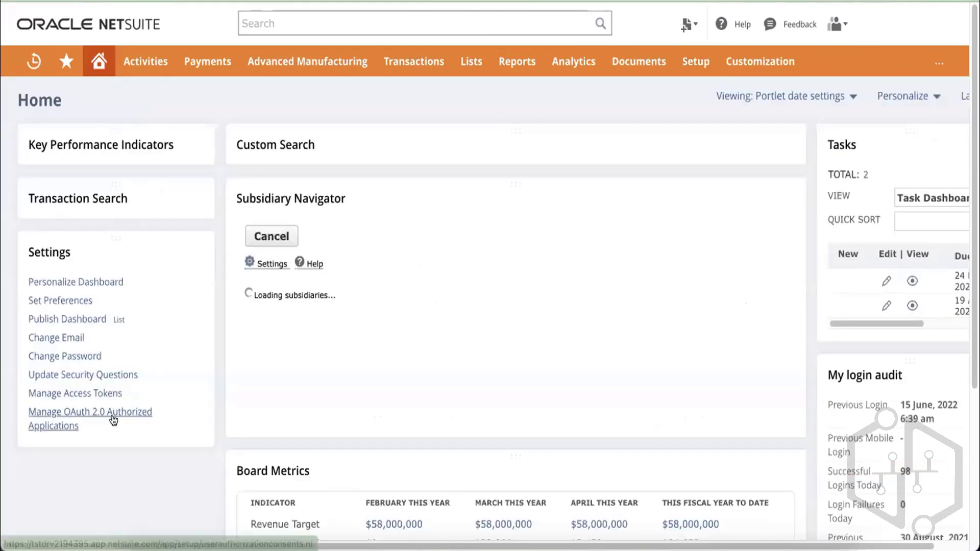
pyautogui.click(62, 394)
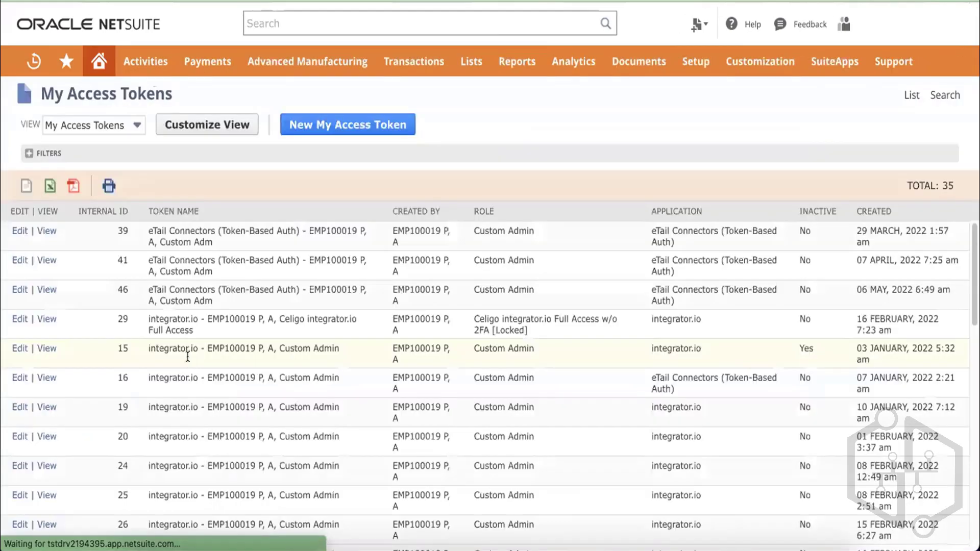
# - Try to create a new access token for the RestAPI integration Demo application, then return to the token list
pyautogui.click(319, 132)
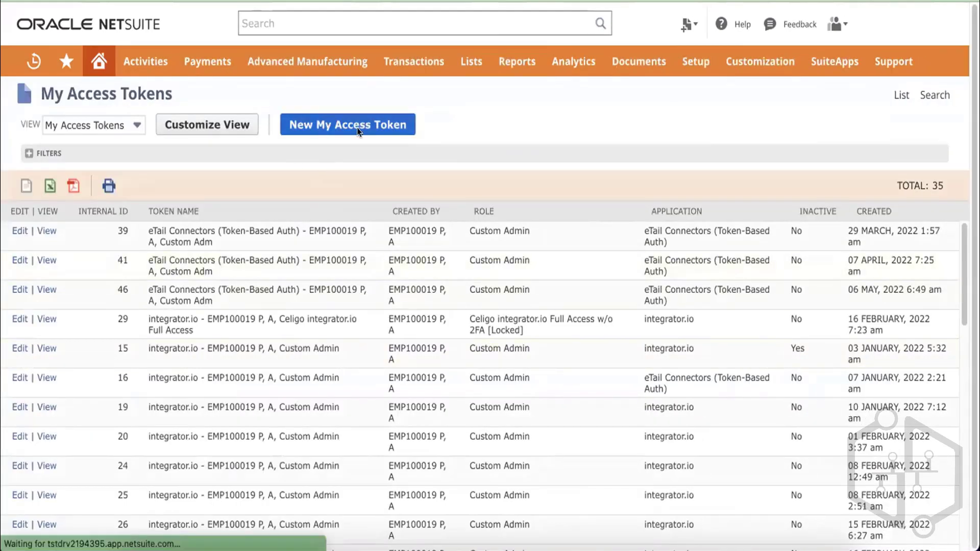
pyautogui.click(141, 187)
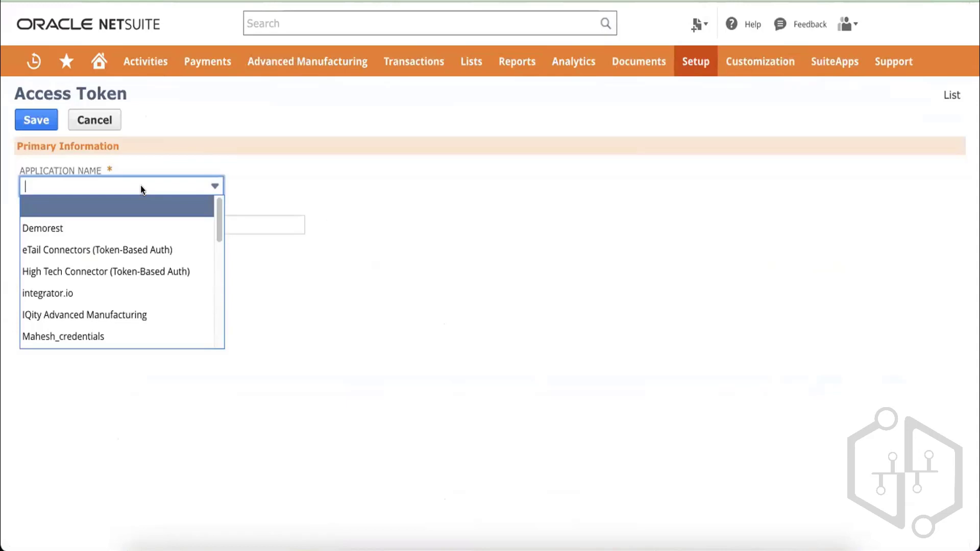
pyautogui.write('RestAPI integration Demo')
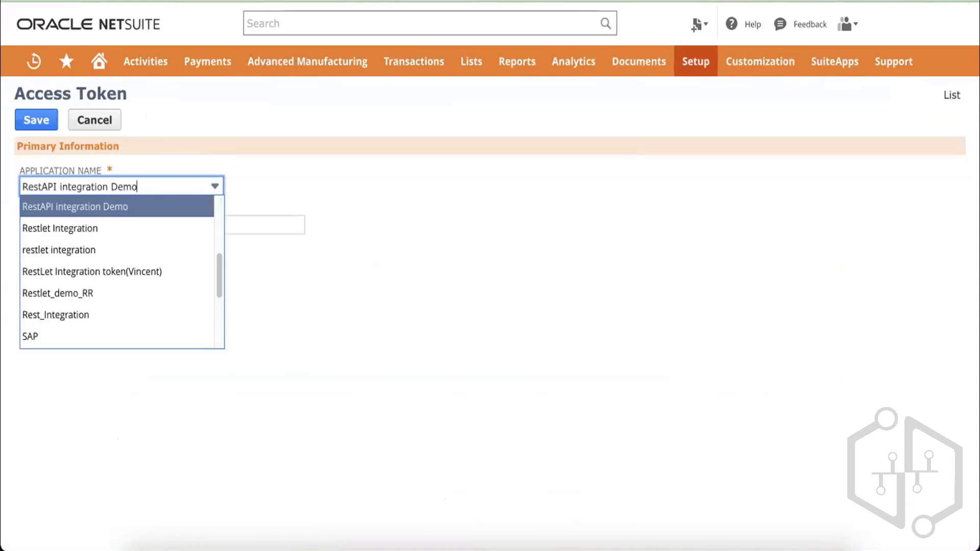
pyautogui.press('Return')
pyautogui.click(161, 303)
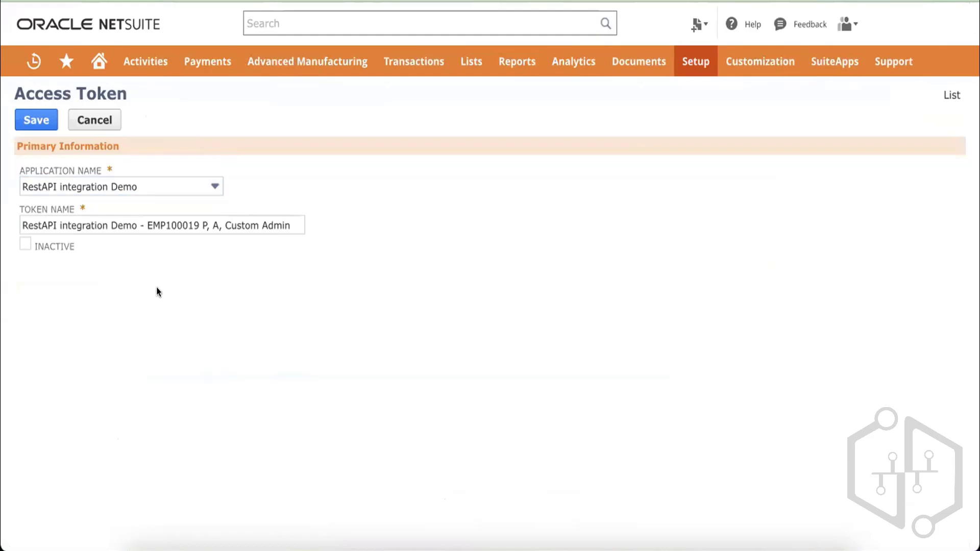
pyautogui.click(33, 122)
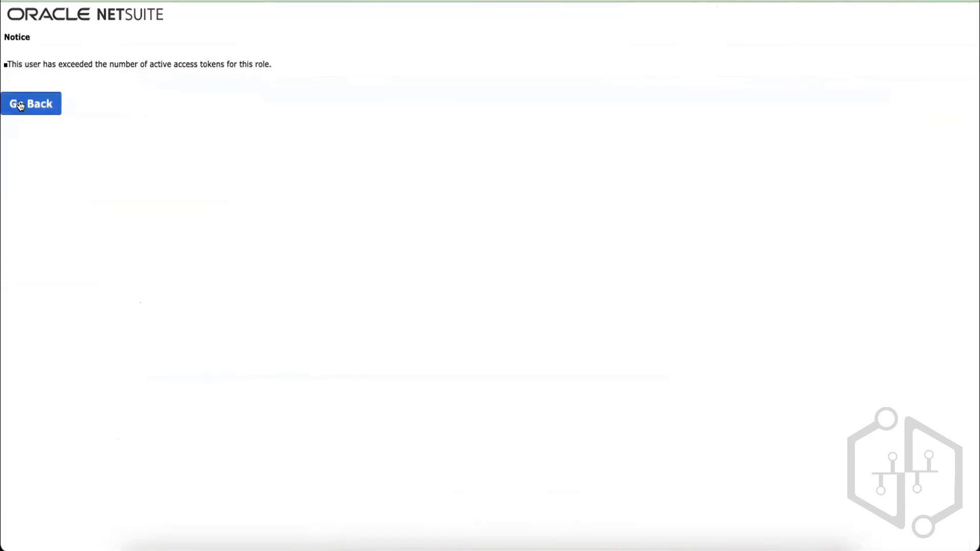
pyautogui.click(20, 105)
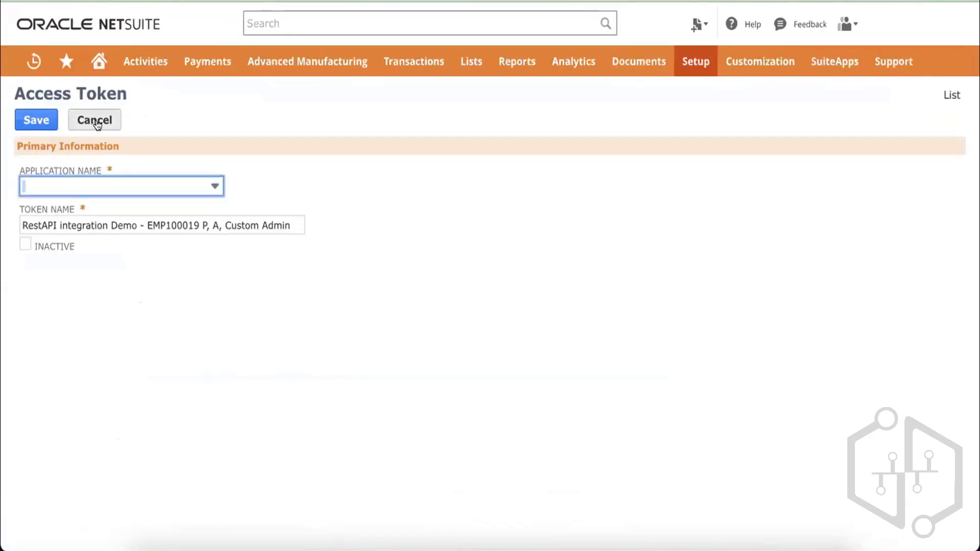
pyautogui.click(96, 121)
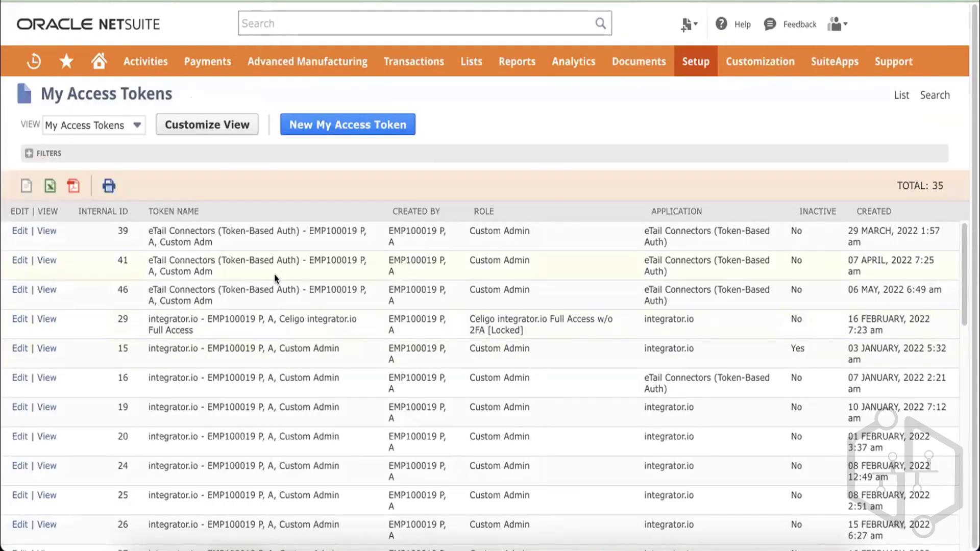
# - Try to edit the inactive eTail Connectors access token with internal ID 38, then return to the token list
pyautogui.scroll(-1, 118, 396)
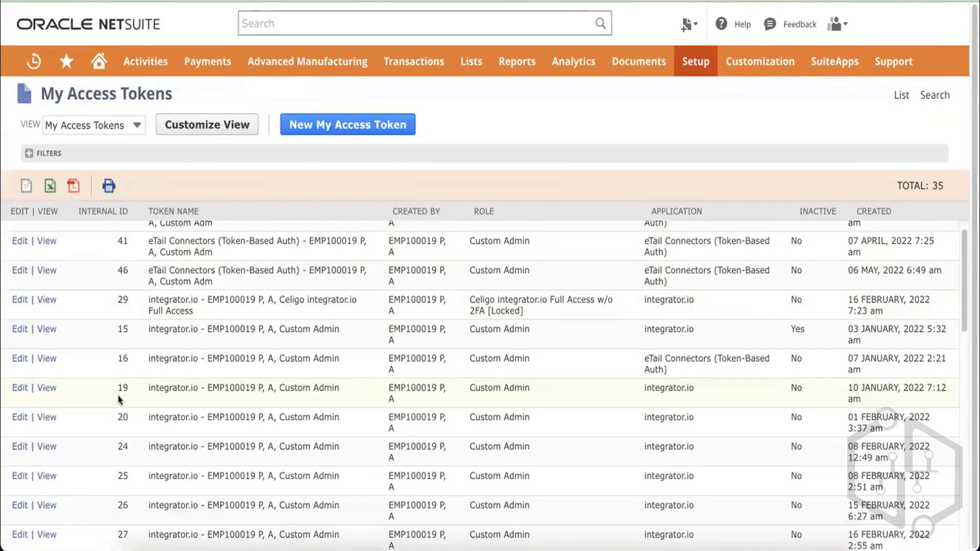
pyautogui.scroll(-10, 118, 396)
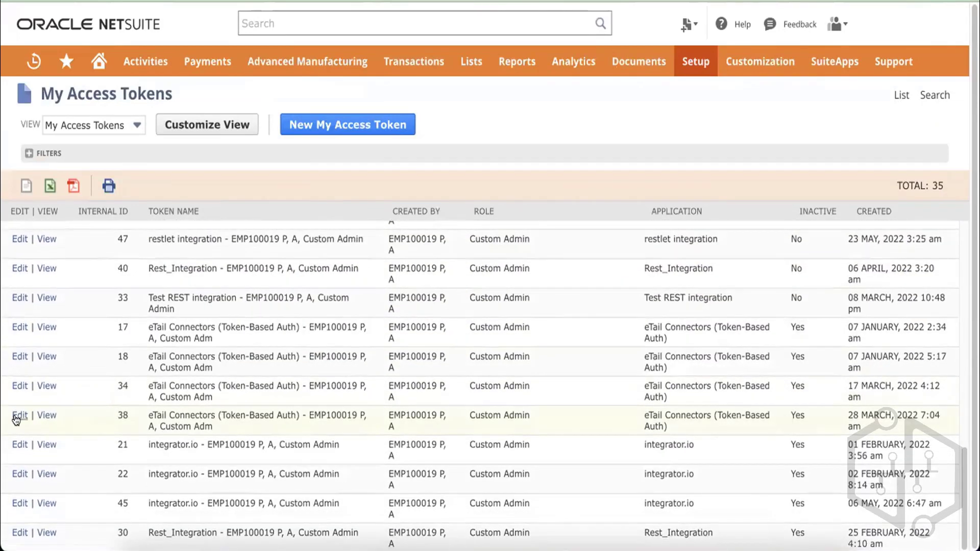
pyautogui.click(19, 416)
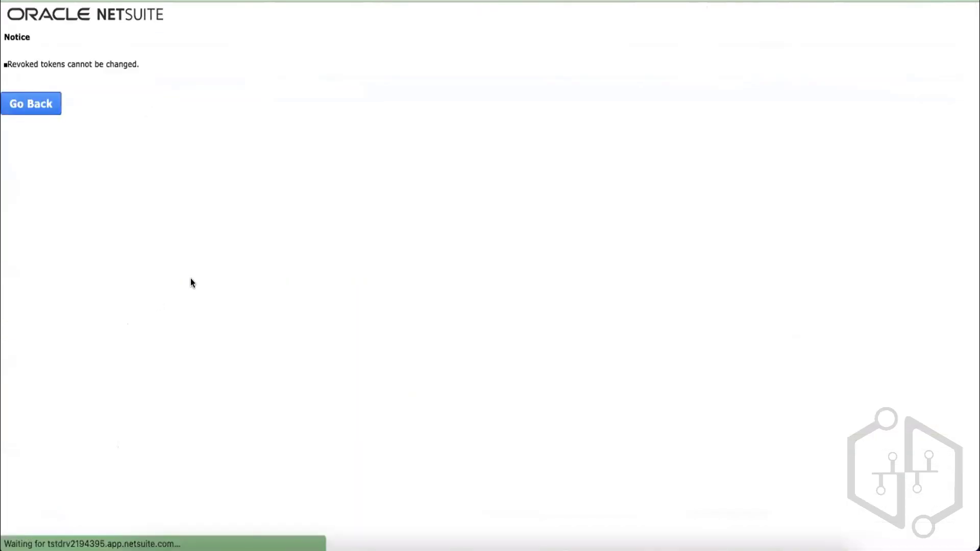
pyautogui.click(34, 105)
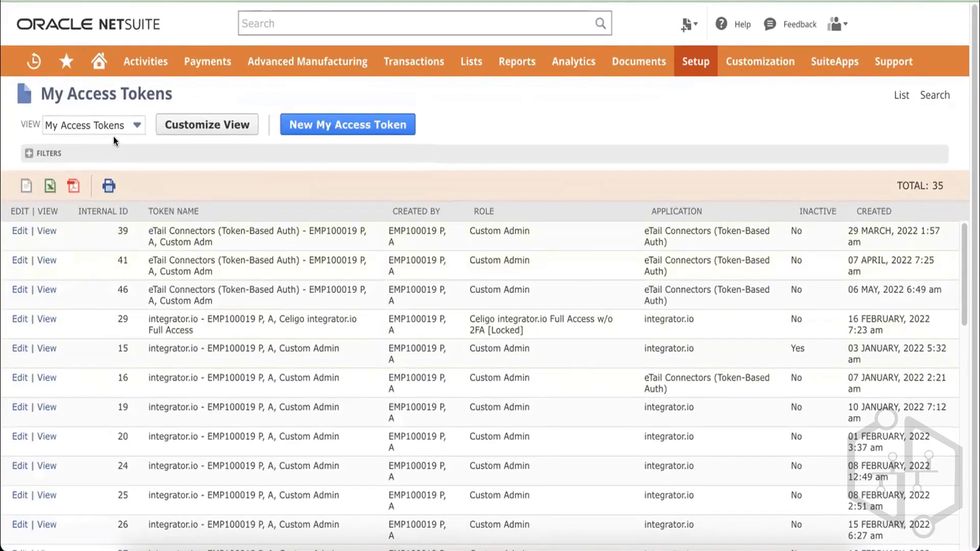
# - Open the eTail Connectors access token with internal ID 39 for editing and revoke it, confirming the revocation
pyautogui.click(45, 233)
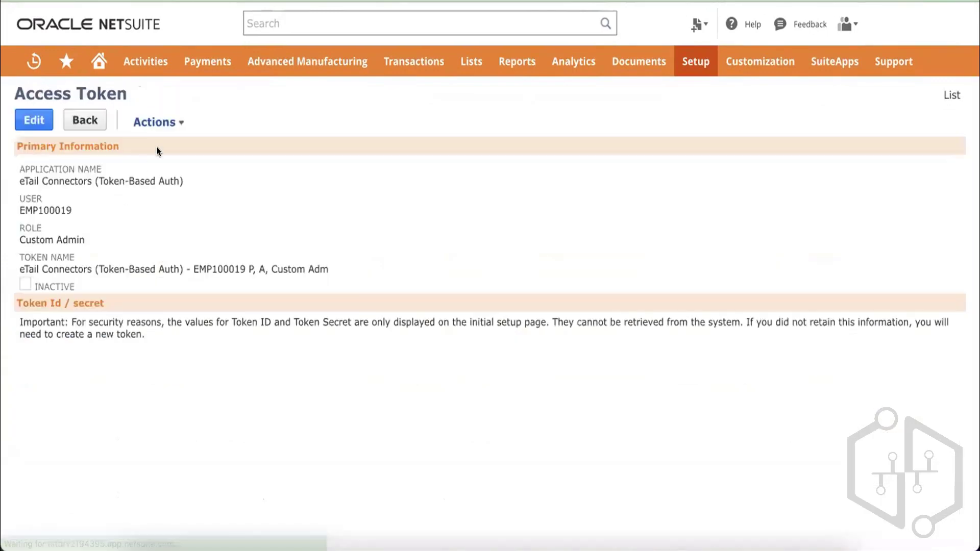
pyautogui.moveTo(169, 113)
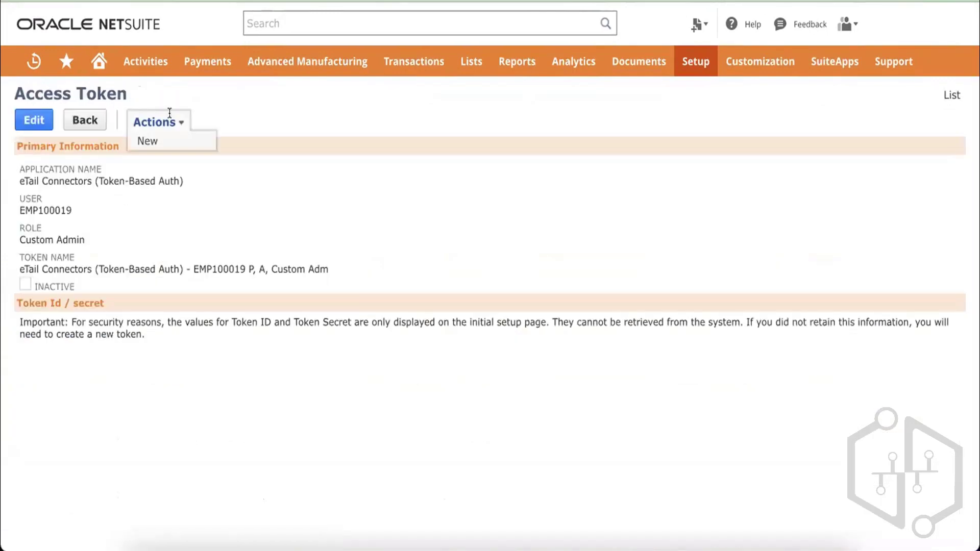
pyautogui.click(35, 120)
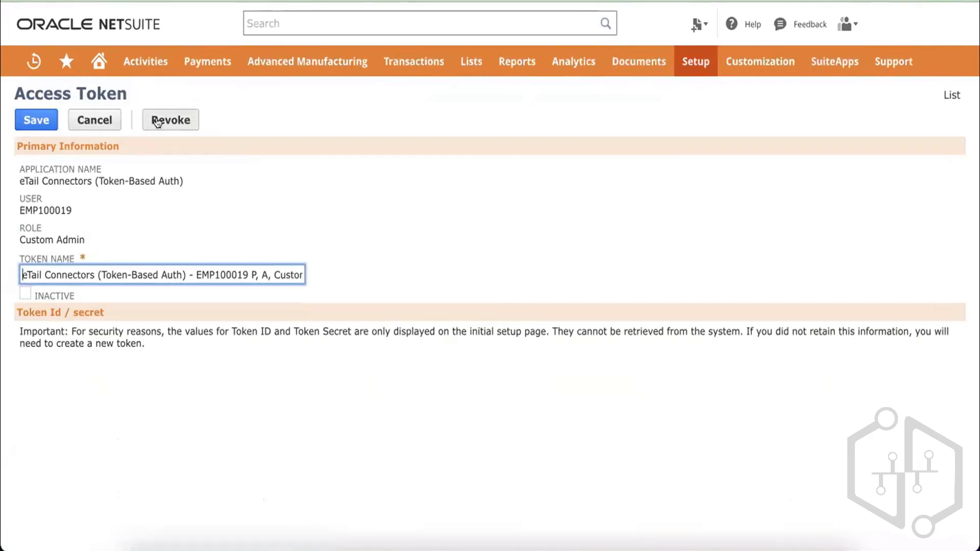
pyautogui.click(159, 122)
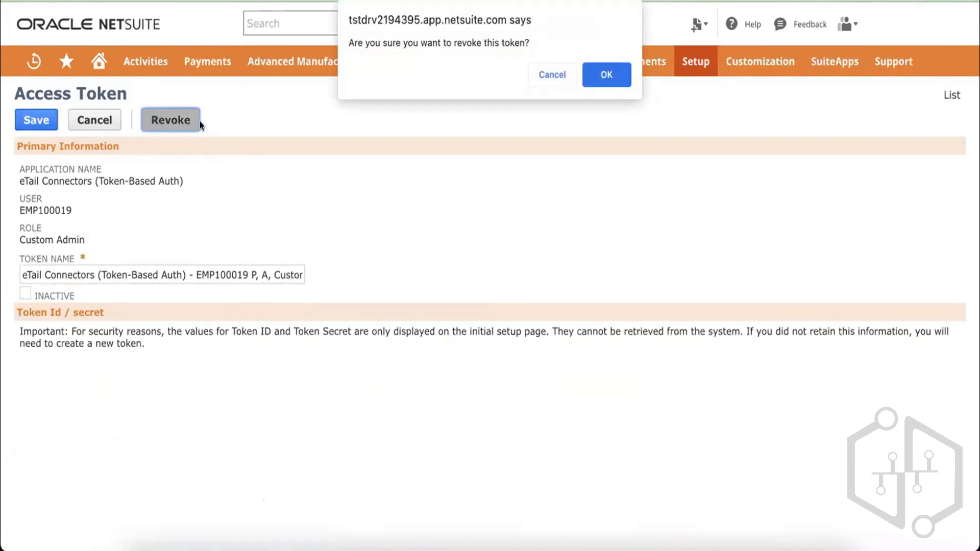
pyautogui.click(598, 73)
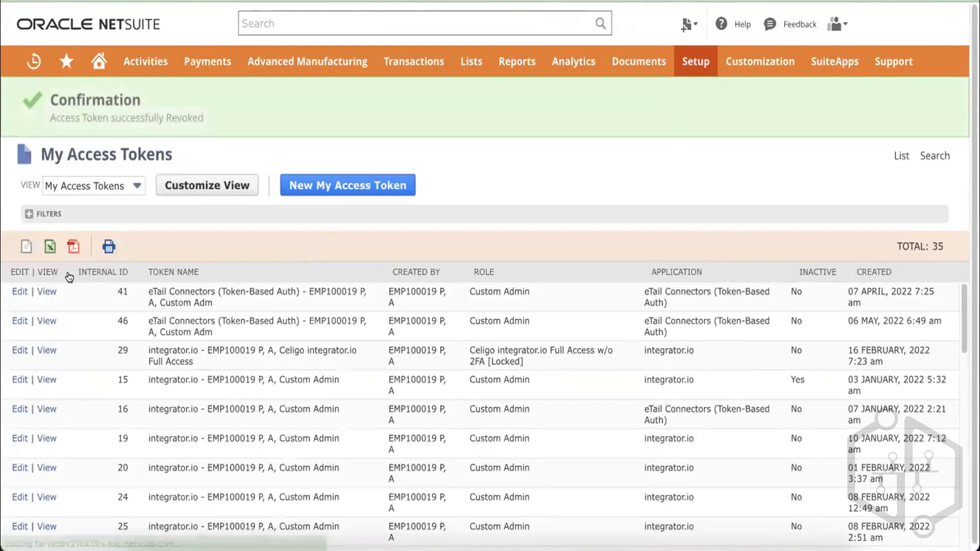
# - Revoke the eTail Connectors access token with internal ID 41 and confirm the revocation
pyautogui.click(16, 293)
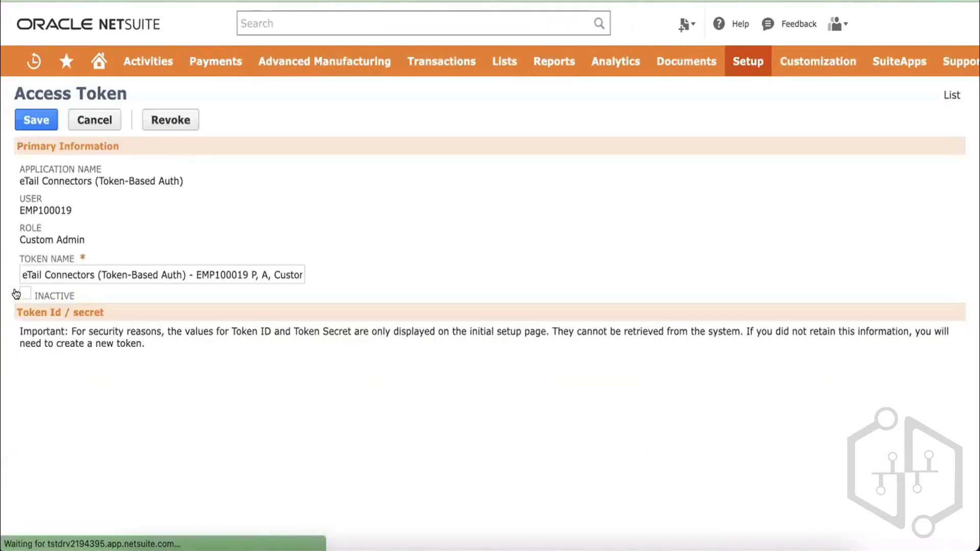
pyautogui.click(161, 114)
pyautogui.click(598, 75)
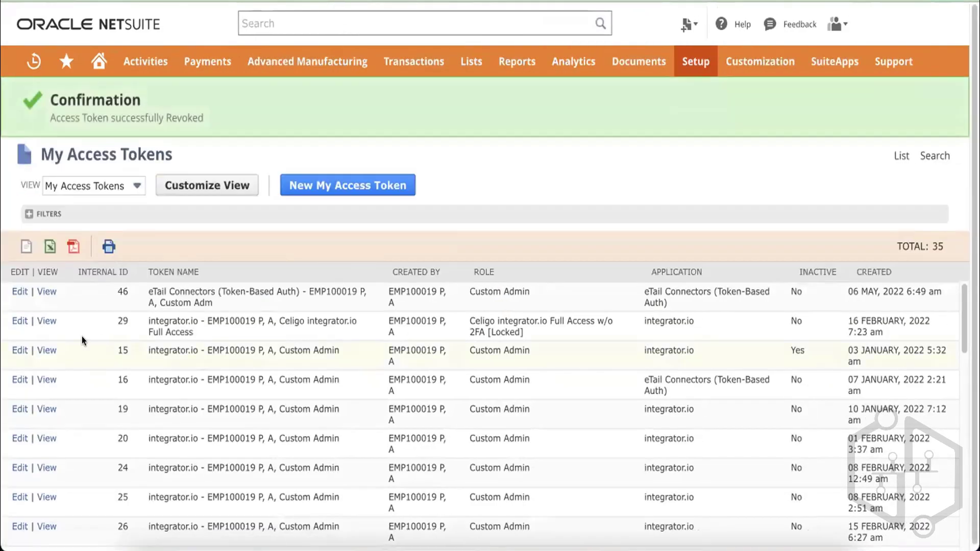
# - Mark the eTail Connectors access token with internal ID 46 as inactive and save it
pyautogui.click(20, 293)
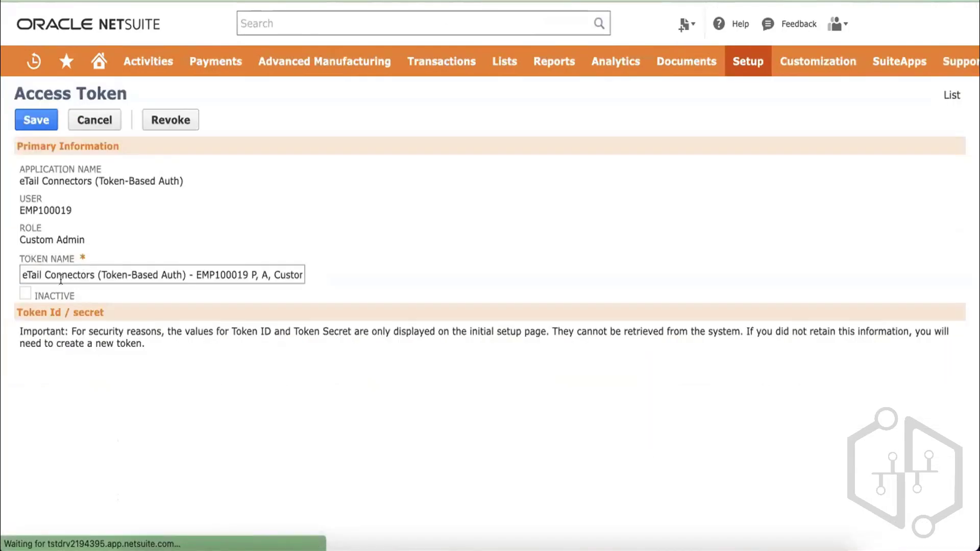
pyautogui.click(25, 294)
pyautogui.click(38, 121)
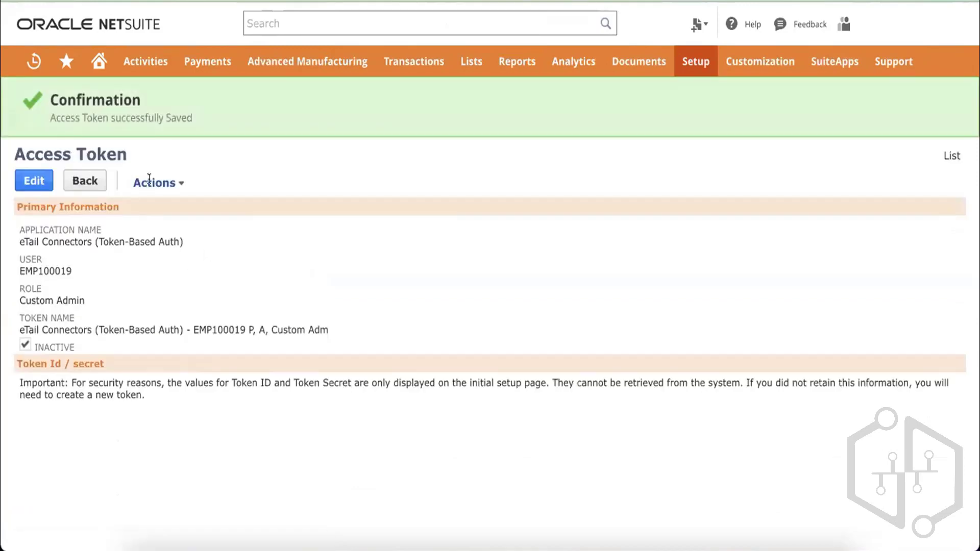
# - Return to the token list, then create and save a new access token for the RestAPI integration Demo application
pyautogui.click(950, 156)
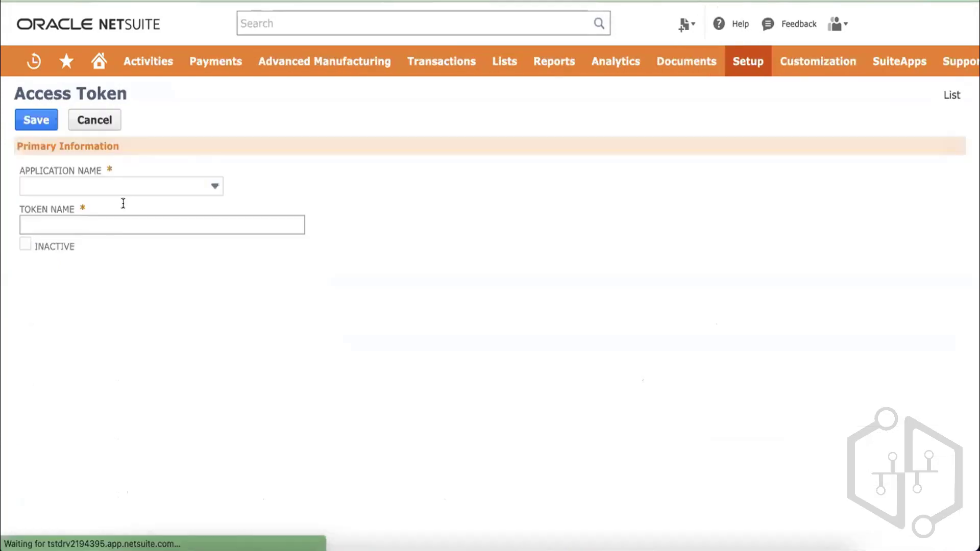
pyautogui.click(102, 186)
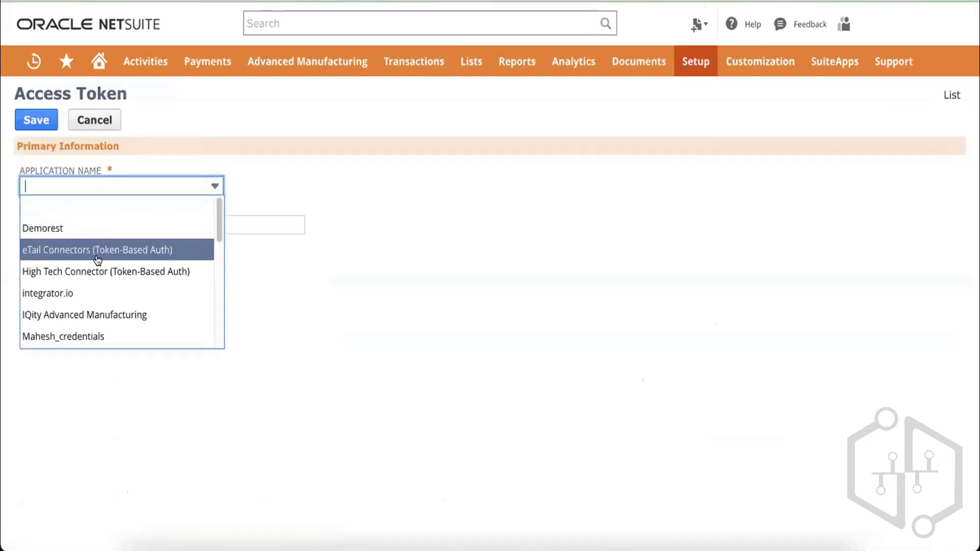
pyautogui.write('ration Demo')
pyautogui.click(103, 206)
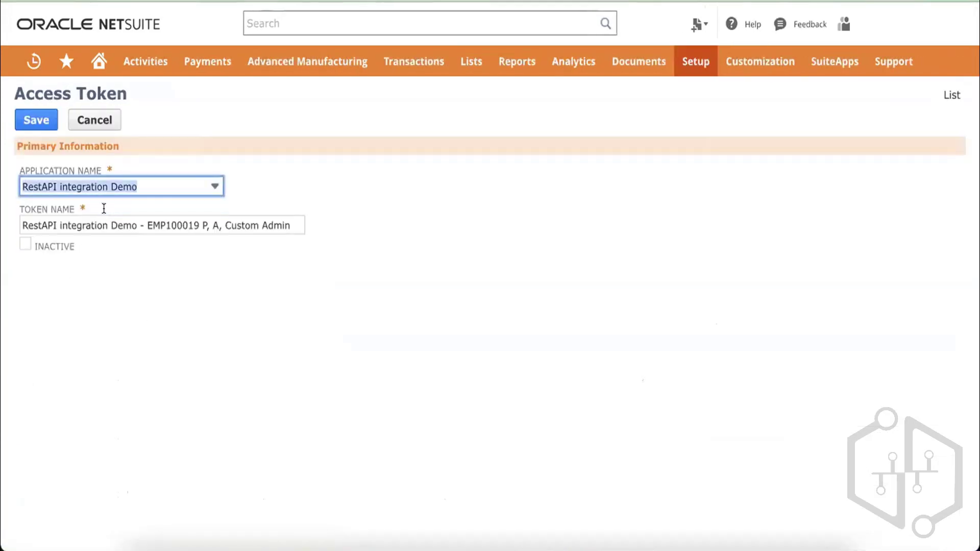
pyautogui.click(30, 119)
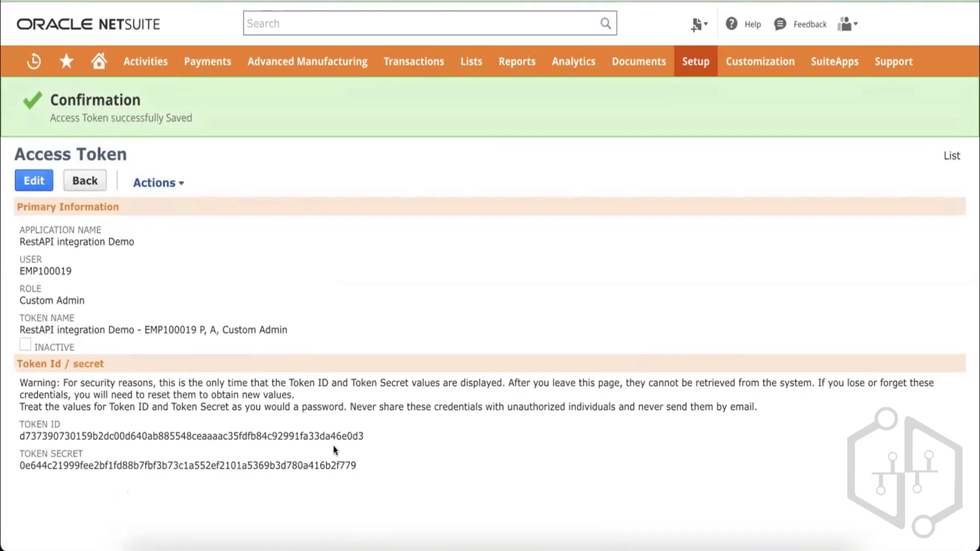
# - Copy the new token ID and token secret and paste them below the consumer credentials in the Sublime Text file
pyautogui.moveTo(364, 469); pyautogui.dragTo(17, 422)
pyautogui.press('super+c')
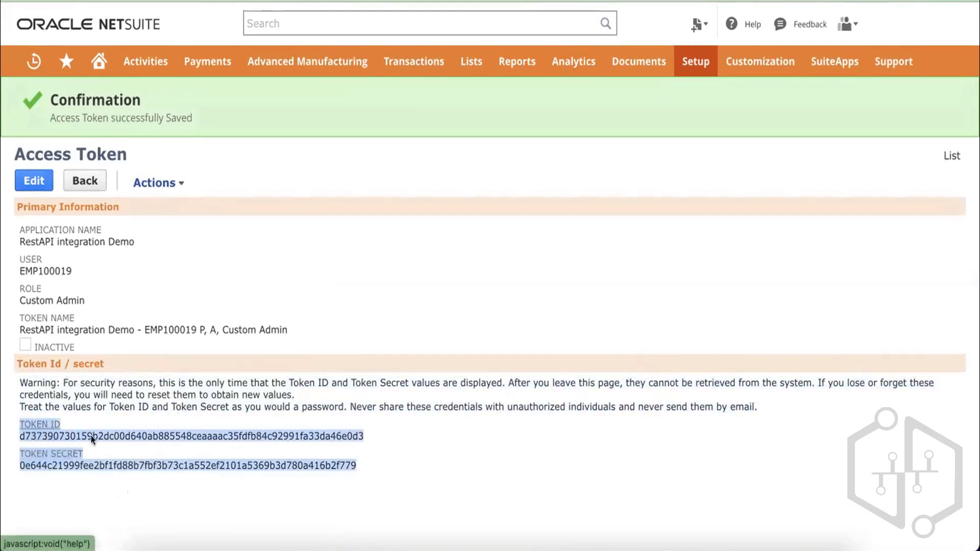
pyautogui.press('super+Tab')
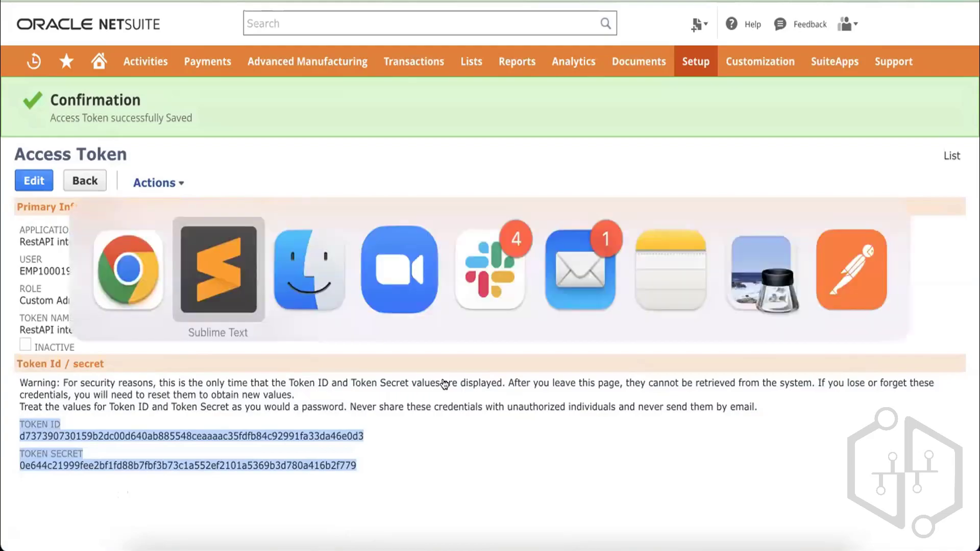
pyautogui.press('super+v')
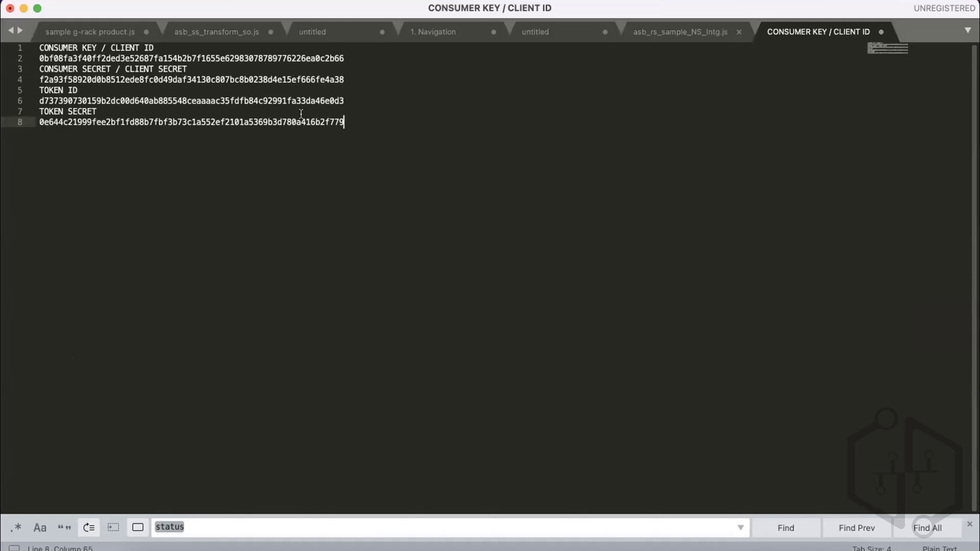
pyautogui.moveTo(362, 122); pyautogui.dragTo(36, 47)
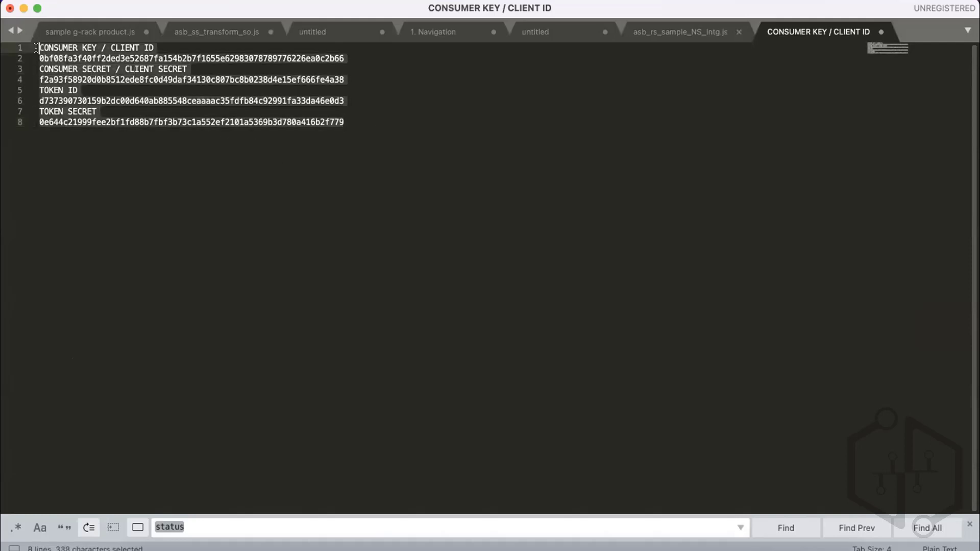
pyautogui.click(357, 123)
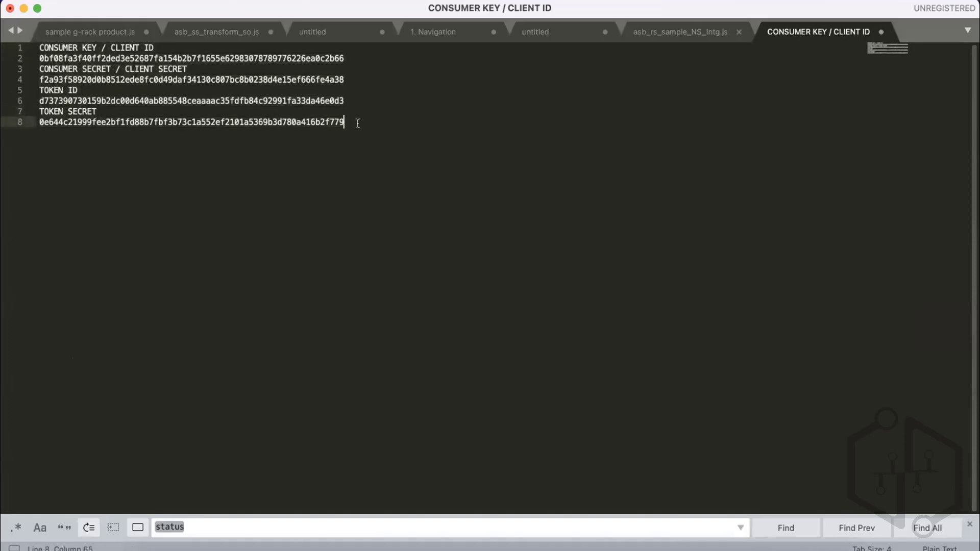
pyautogui.press('super+Tab')
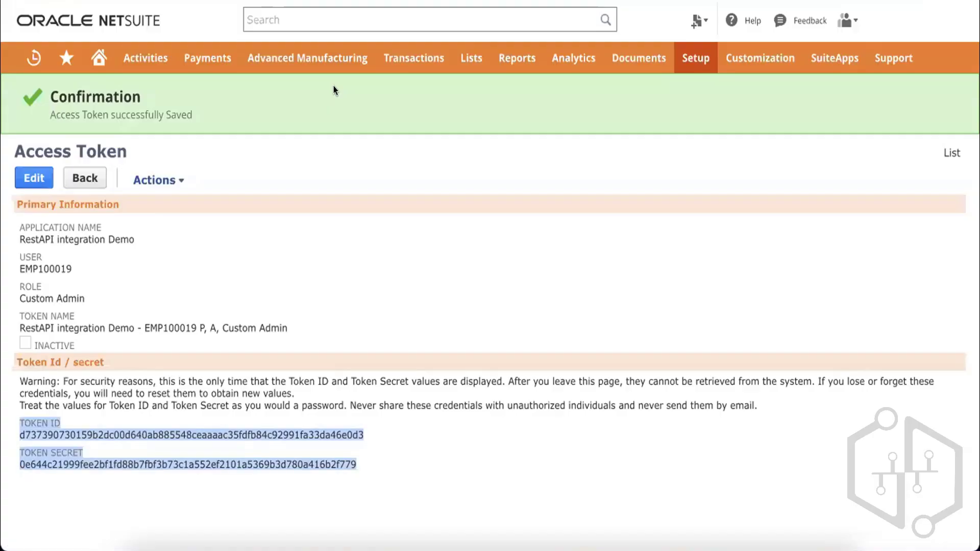
pyautogui.click(375, 249)
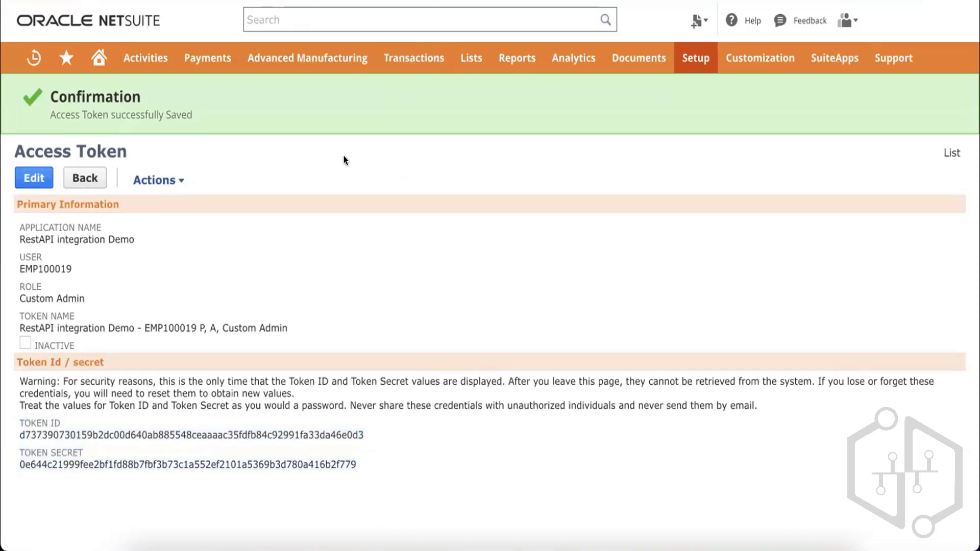
pyautogui.click(613, 545)
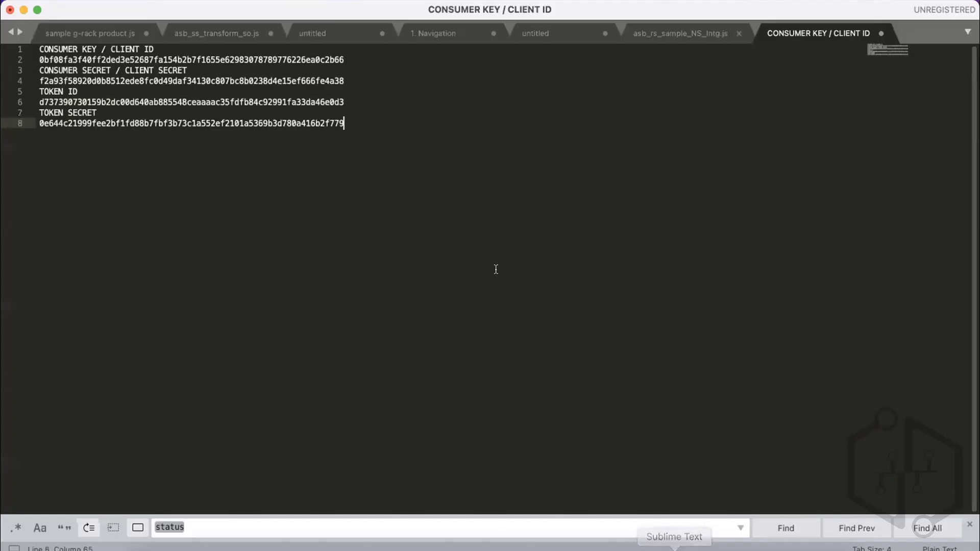
# - Open the asb_rs_sample_NS_Intg.js script and review where its _get and post functions begin and end
pyautogui.click(690, 32)
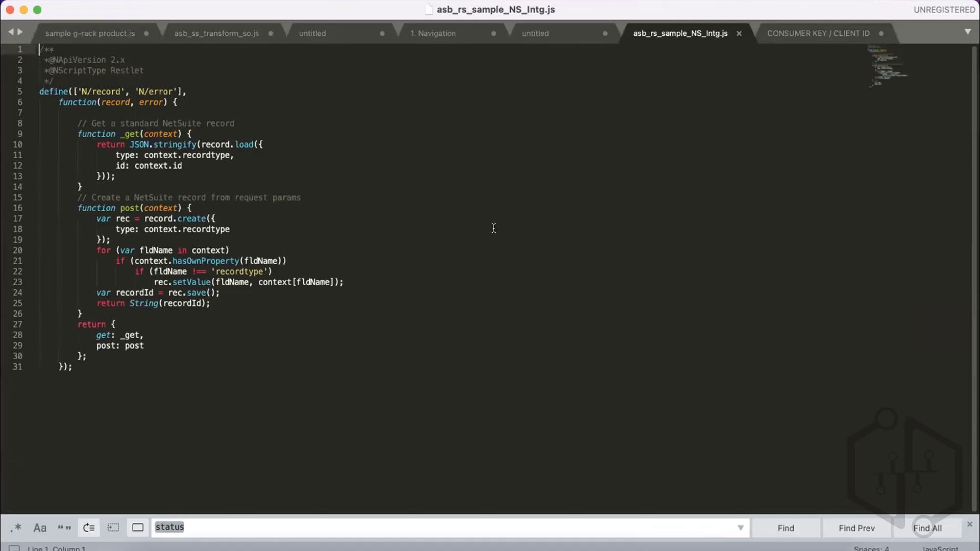
pyautogui.click(163, 134)
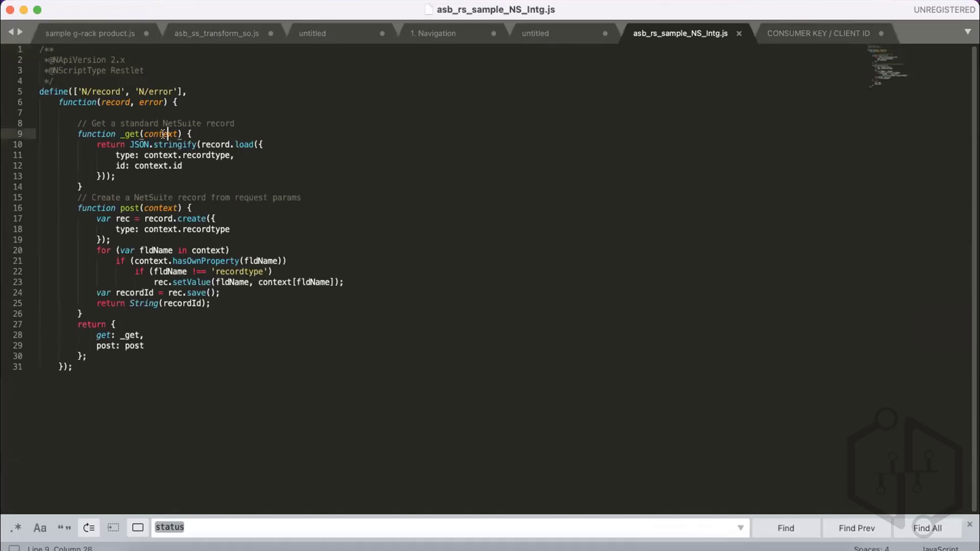
pyautogui.click(90, 186)
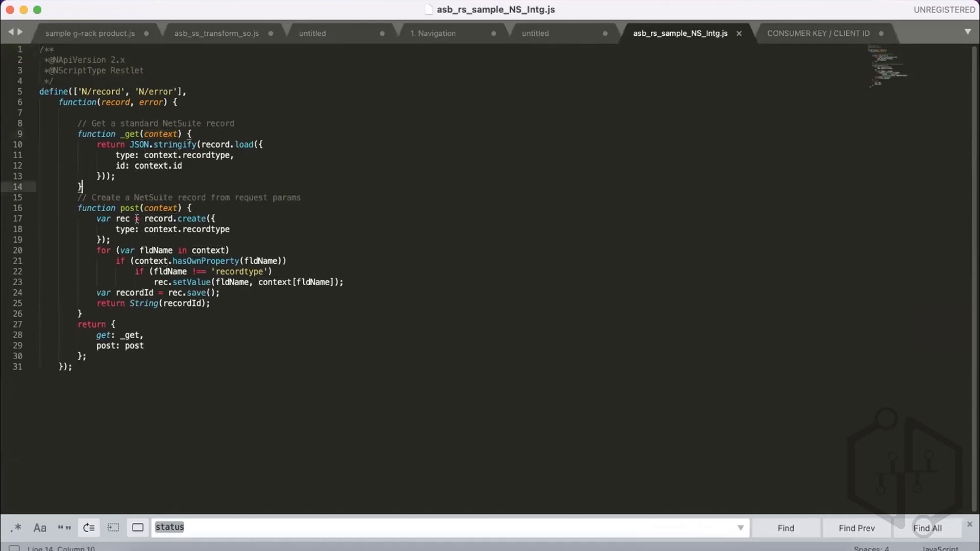
pyautogui.click(93, 312)
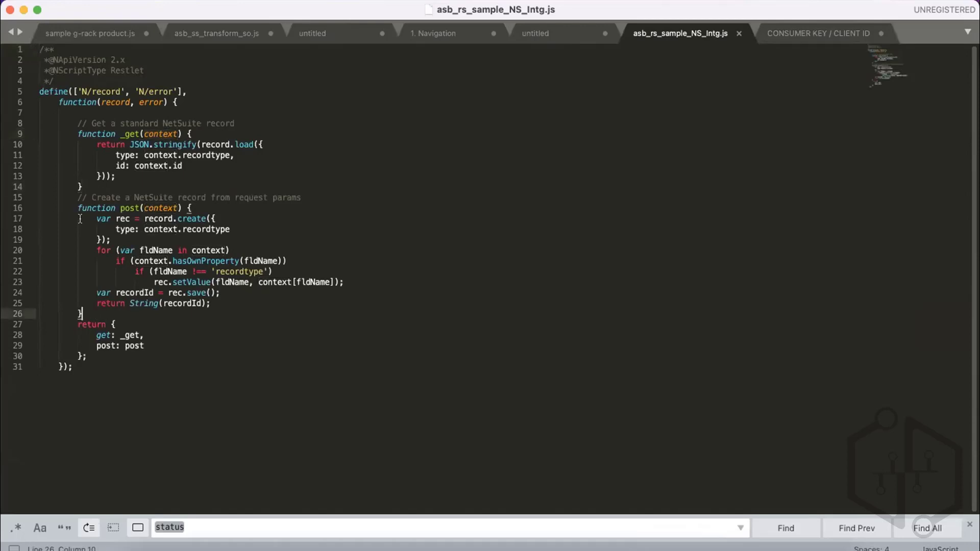
pyautogui.click(123, 124)
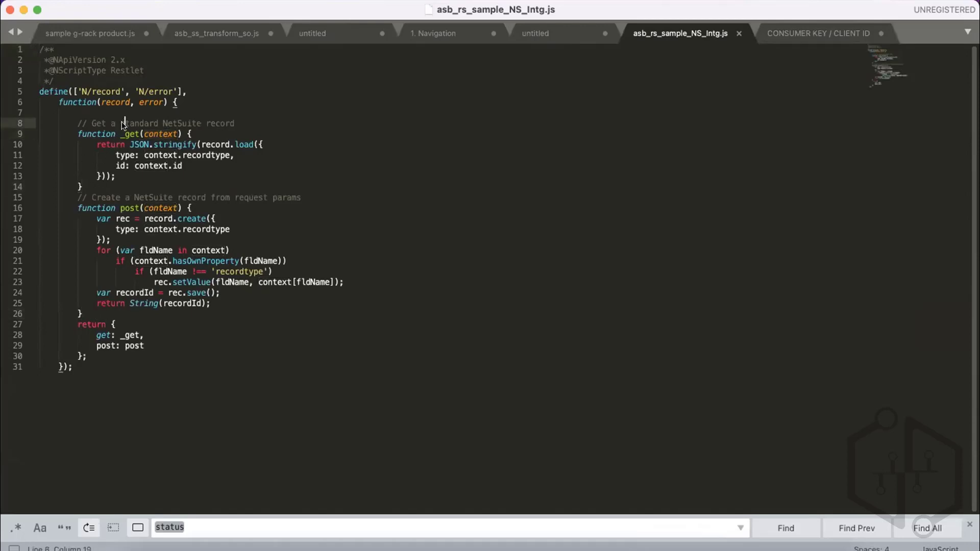
pyautogui.doubleClick(123, 124)
pyautogui.click(250, 121)
# - Examine the RESTlet's header annotations, the modules loaded in define and the matching parameters of the callback function
pyautogui.moveTo(193, 100); pyautogui.dragTo(24, 50)
pyautogui.click(53, 87)
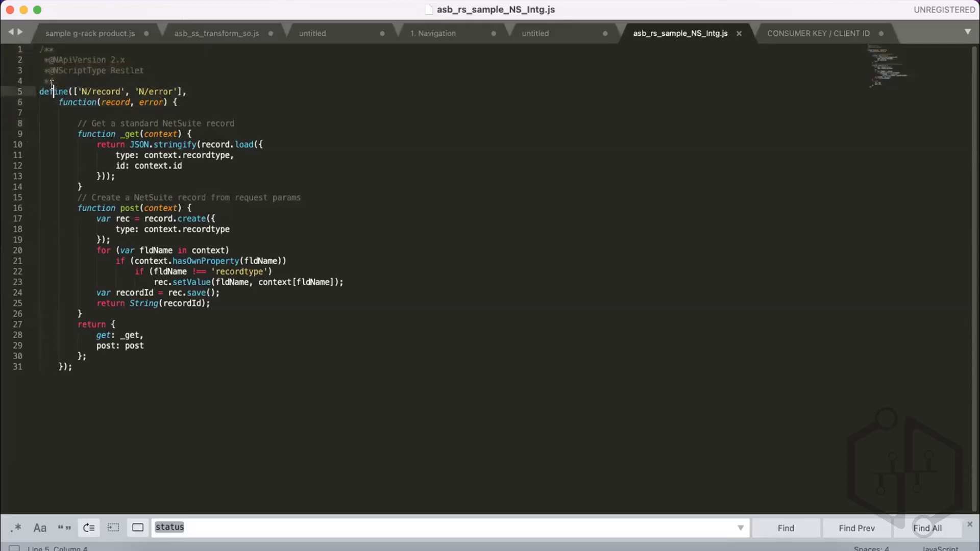
pyautogui.click(112, 91)
pyautogui.doubleClick(112, 91)
pyautogui.click(90, 102)
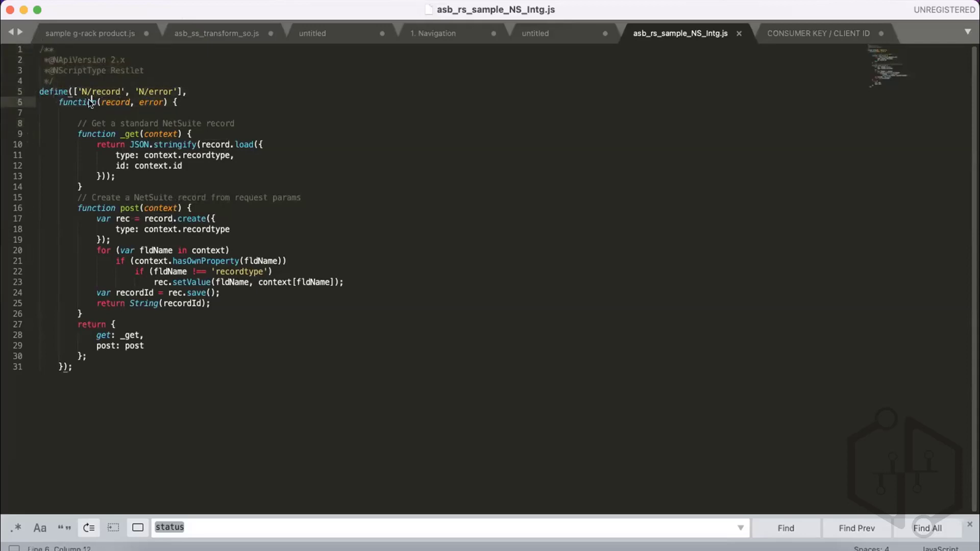
pyautogui.click(117, 102)
pyautogui.doubleClick(117, 101)
pyautogui.click(200, 100)
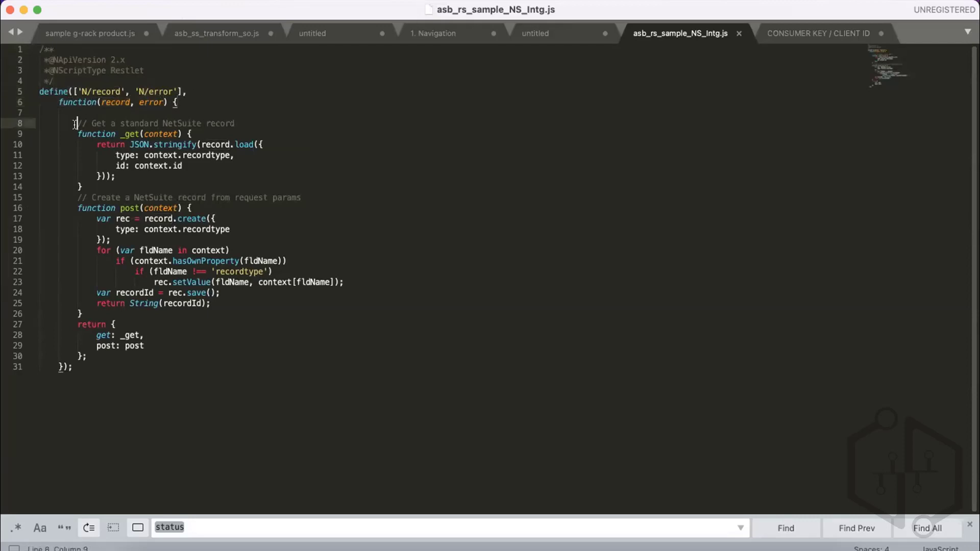
# - Examine how the _get function uses the context parameter's recordtype and id to load a NetSuite record
pyautogui.moveTo(78, 123); pyautogui.dragTo(79, 193)
pyautogui.click(80, 196)
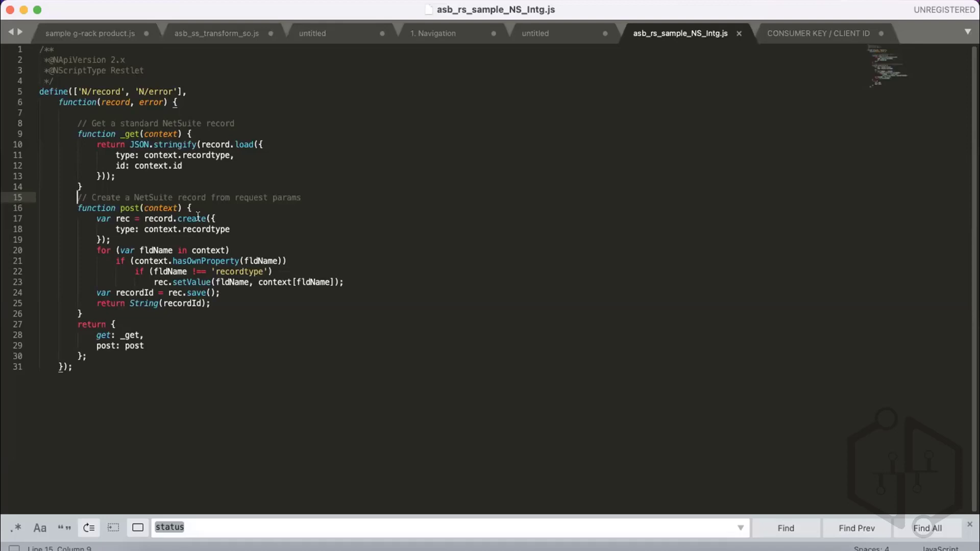
pyautogui.doubleClick(200, 157)
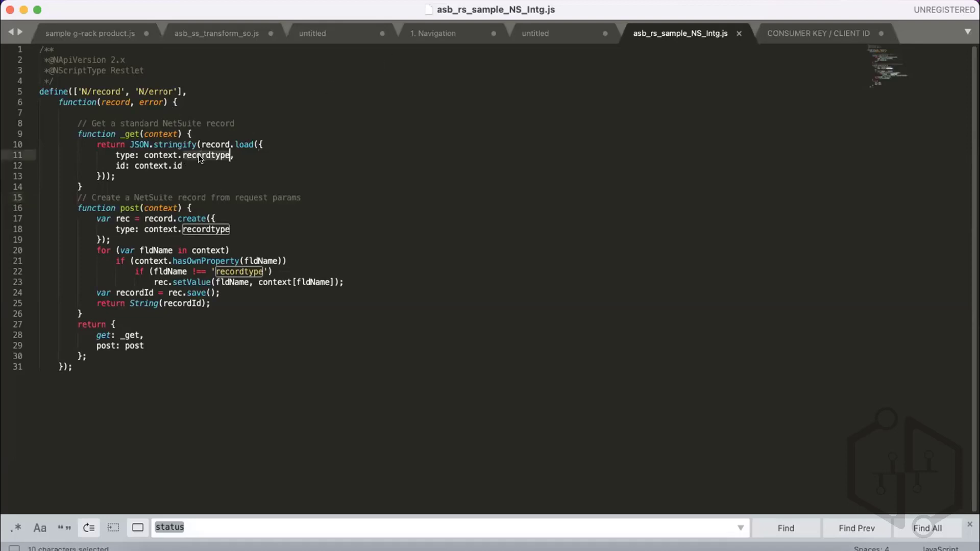
pyautogui.doubleClick(157, 172)
pyautogui.click(181, 166)
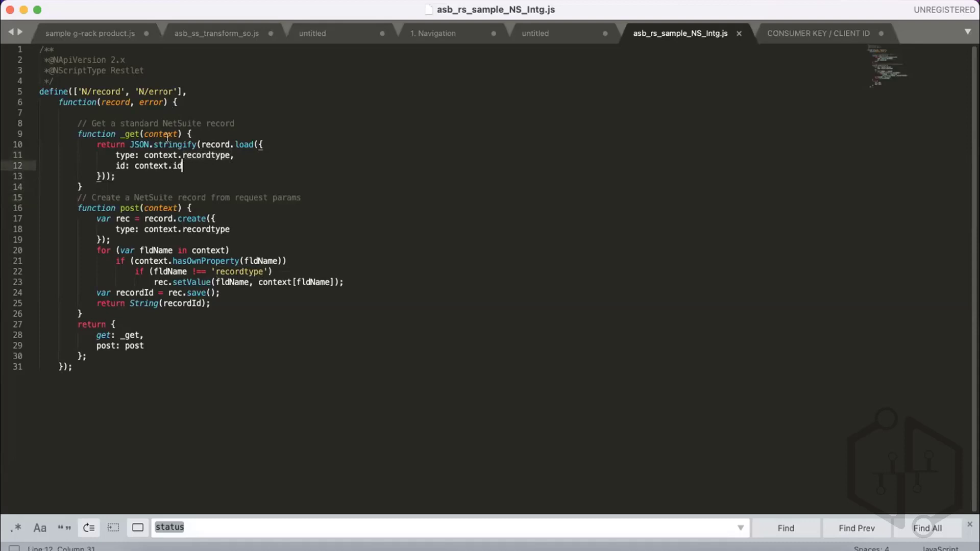
pyautogui.doubleClick(167, 134)
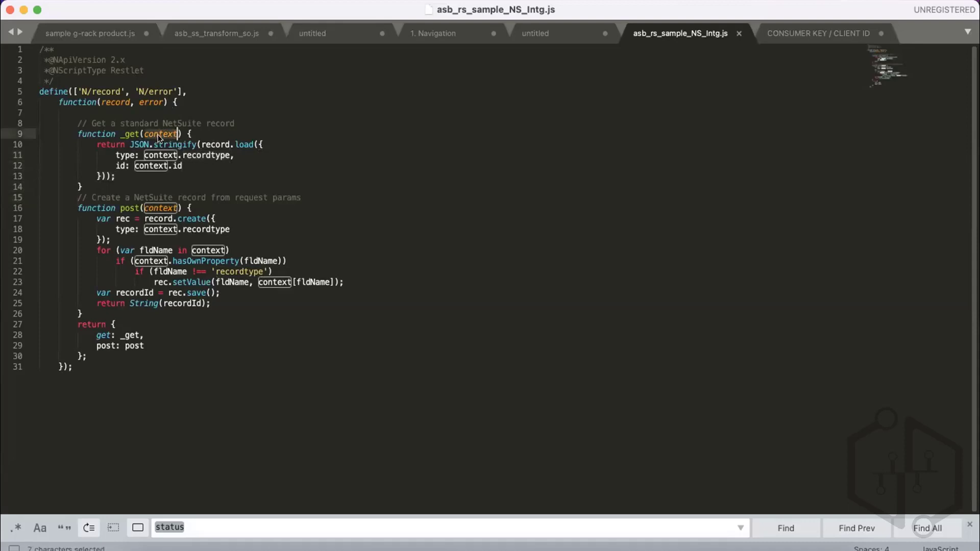
pyautogui.doubleClick(189, 155)
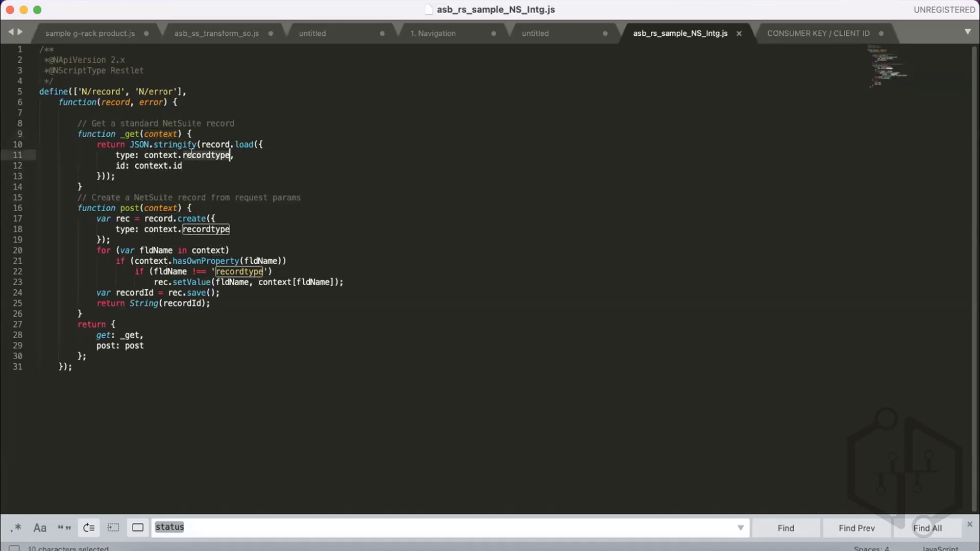
pyautogui.click(180, 162)
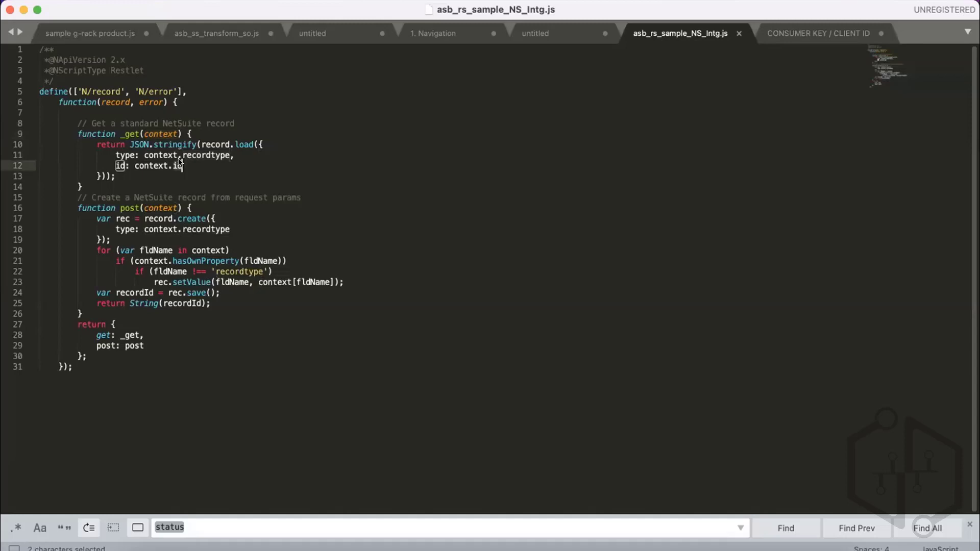
# - Examine how the post function uses context.recordtype with record.create to create a NetSuite record
pyautogui.click(135, 172)
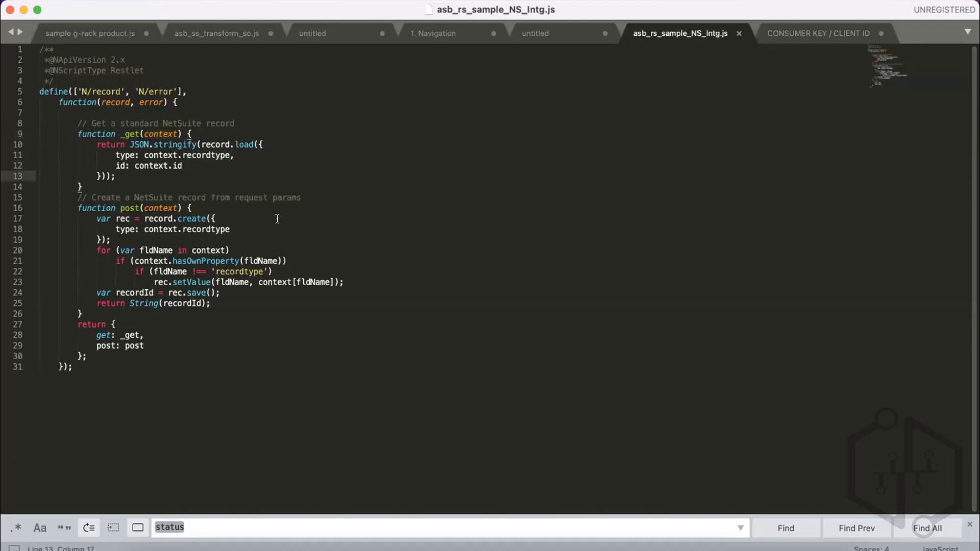
pyautogui.doubleClick(170, 208)
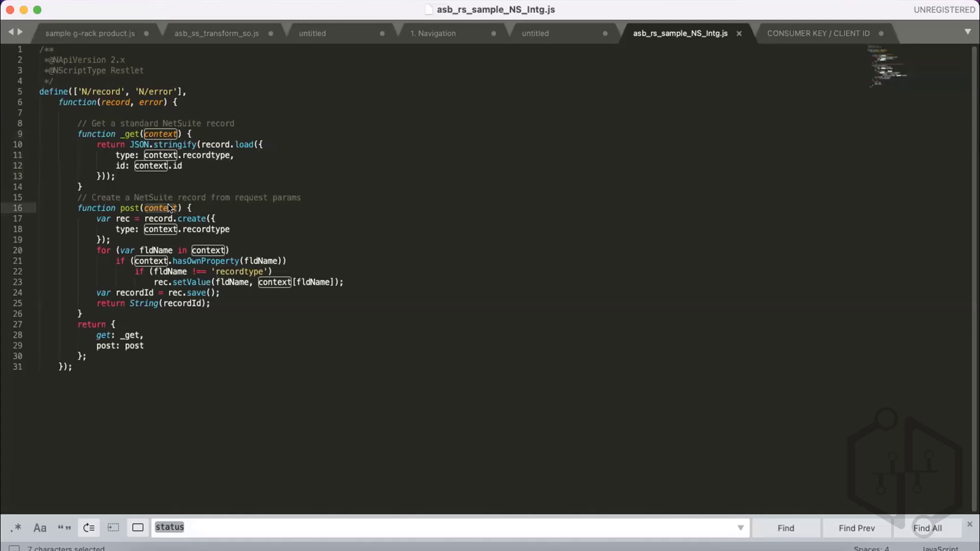
pyautogui.doubleClick(204, 229)
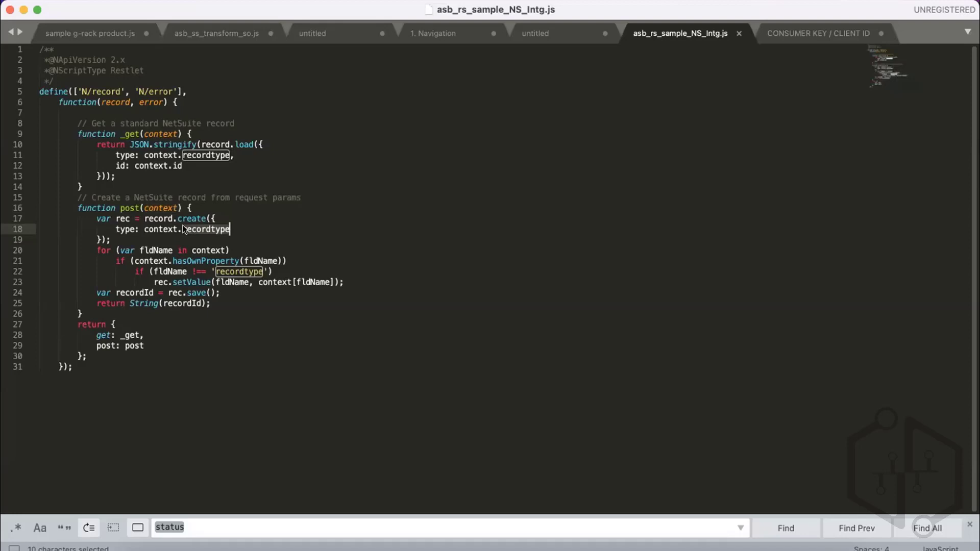
pyautogui.doubleClick(150, 215)
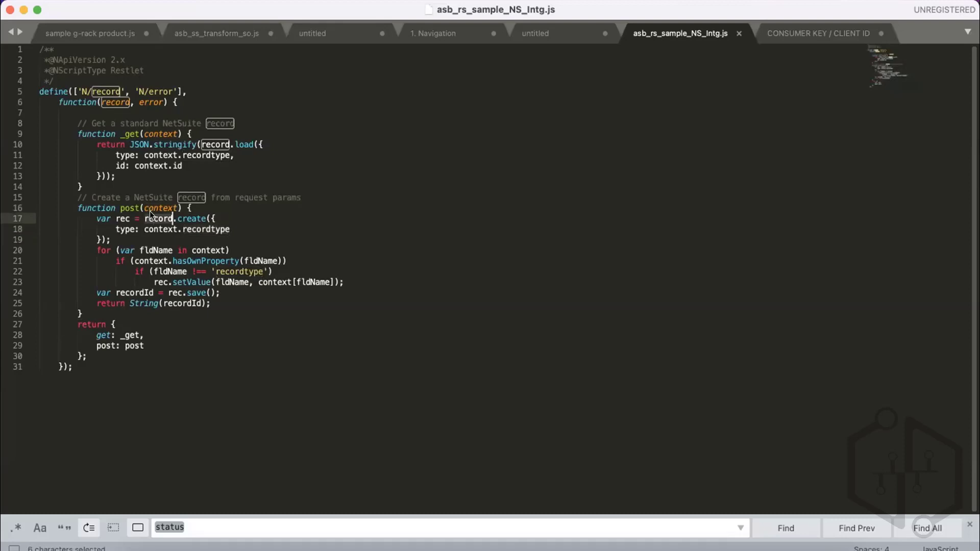
pyautogui.doubleClick(161, 208)
pyautogui.click(195, 218)
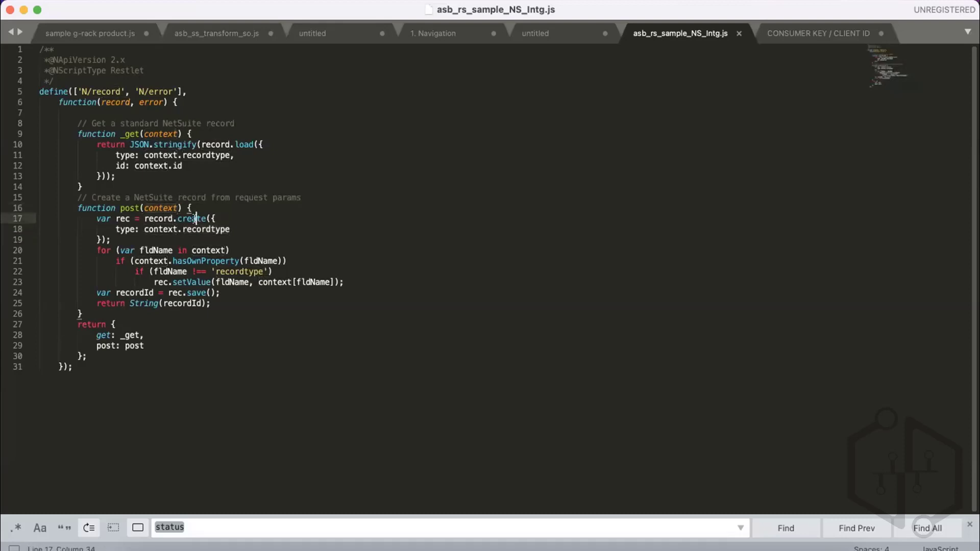
pyautogui.doubleClick(196, 218)
pyautogui.click(235, 219)
pyautogui.doubleClick(149, 205)
pyautogui.click(212, 218)
pyautogui.doubleClick(159, 219)
pyautogui.doubleClick(189, 220)
pyautogui.doubleClick(191, 229)
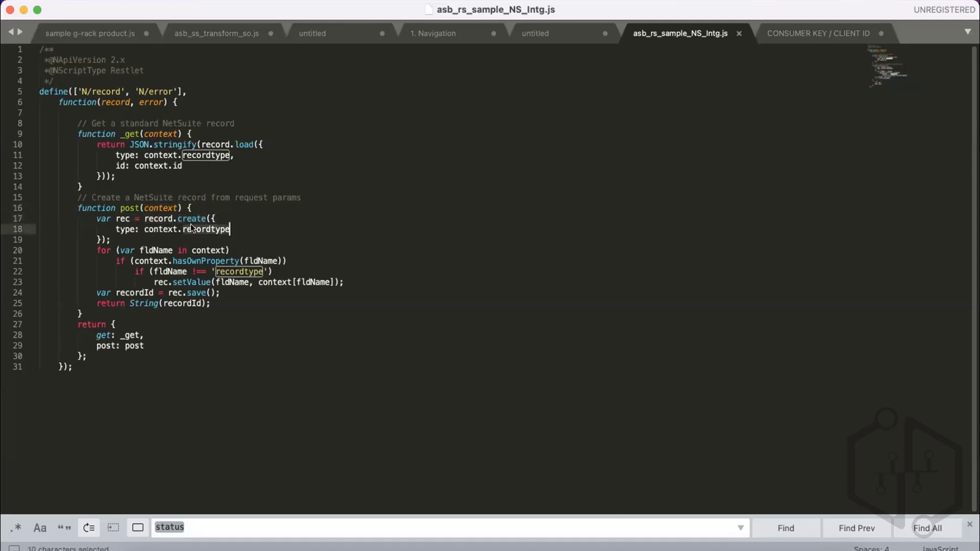
pyautogui.doubleClick(158, 207)
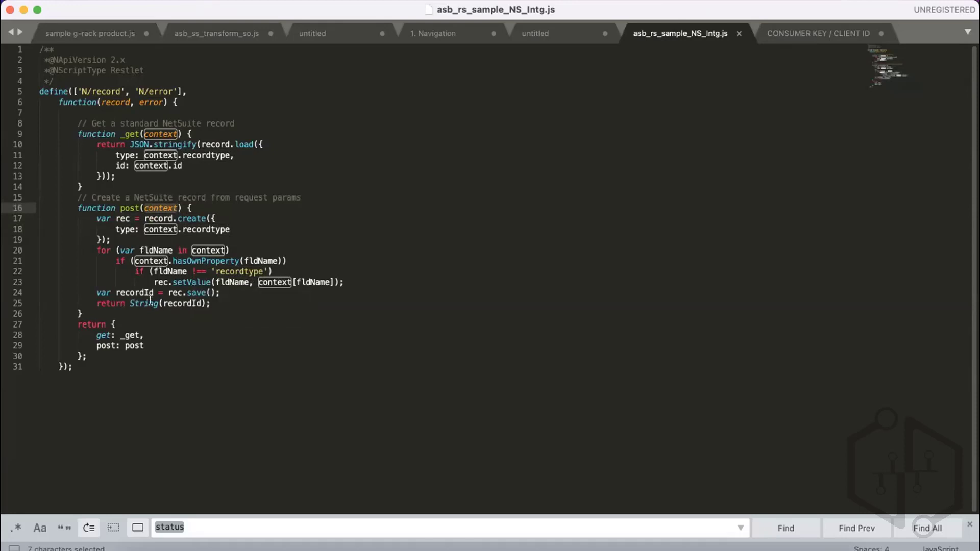
# - Examine the recordId returned by the post function and review the function's full body
pyautogui.doubleClick(185, 303)
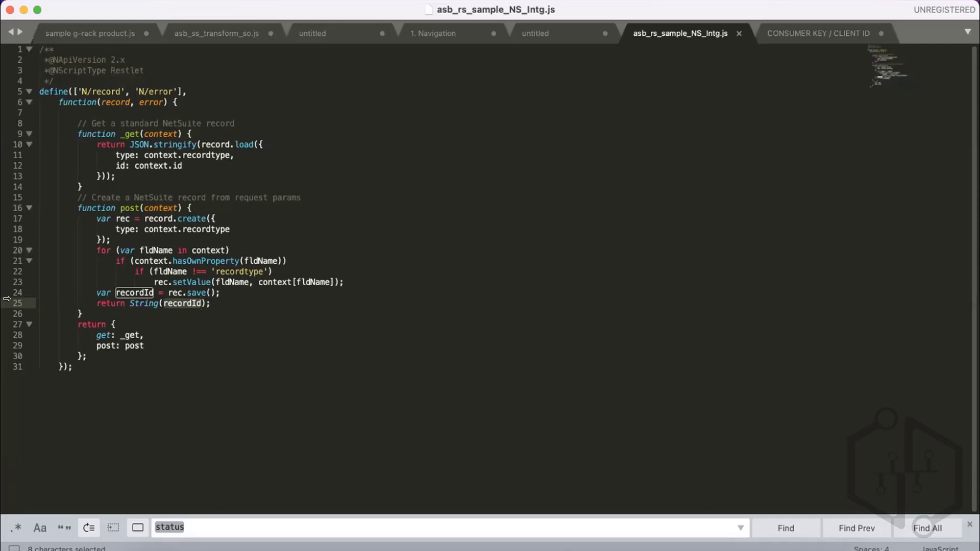
pyautogui.click(85, 310)
pyautogui.moveTo(84, 309); pyautogui.dragTo(75, 206)
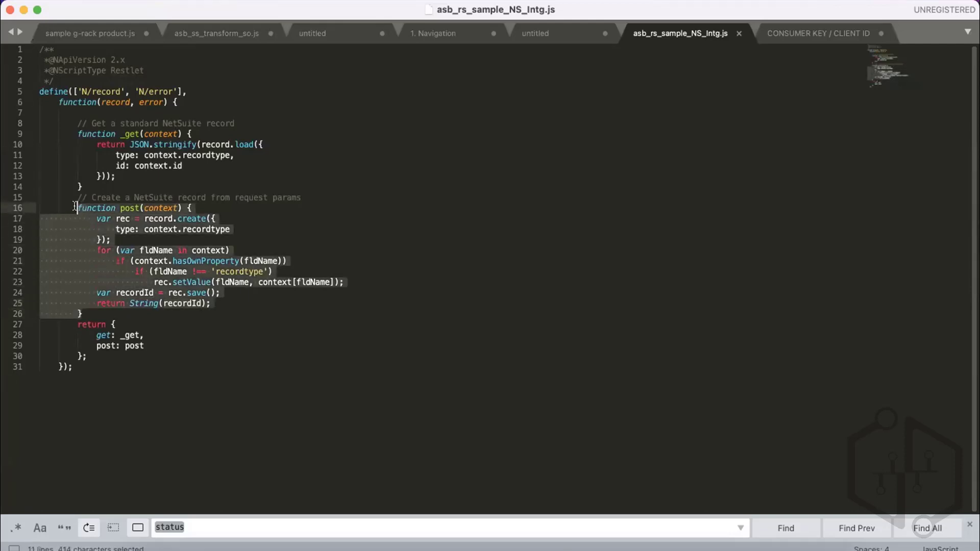
pyautogui.click(101, 310)
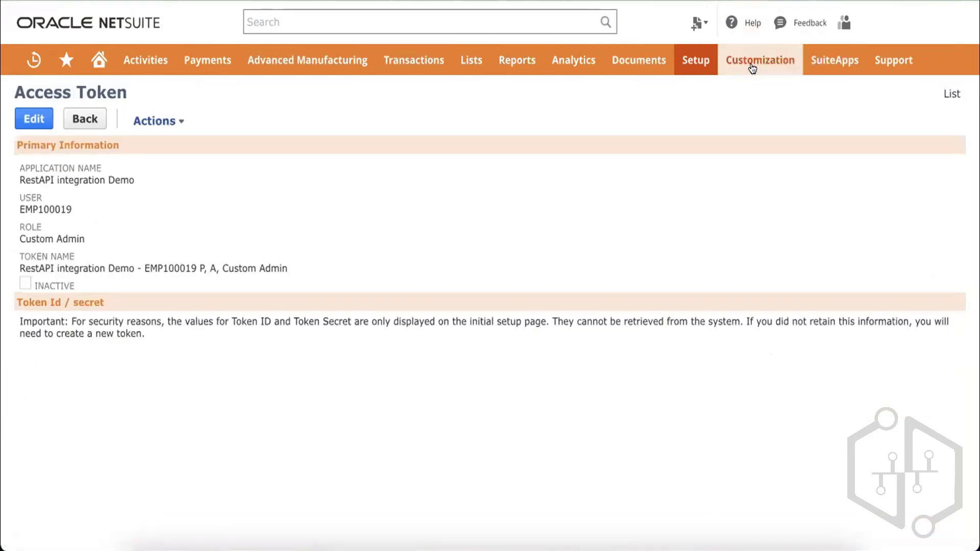
# - Switch to NetSuite, open the list of scripts and filter it by the RESTlet type
pyautogui.moveTo(754, 65)
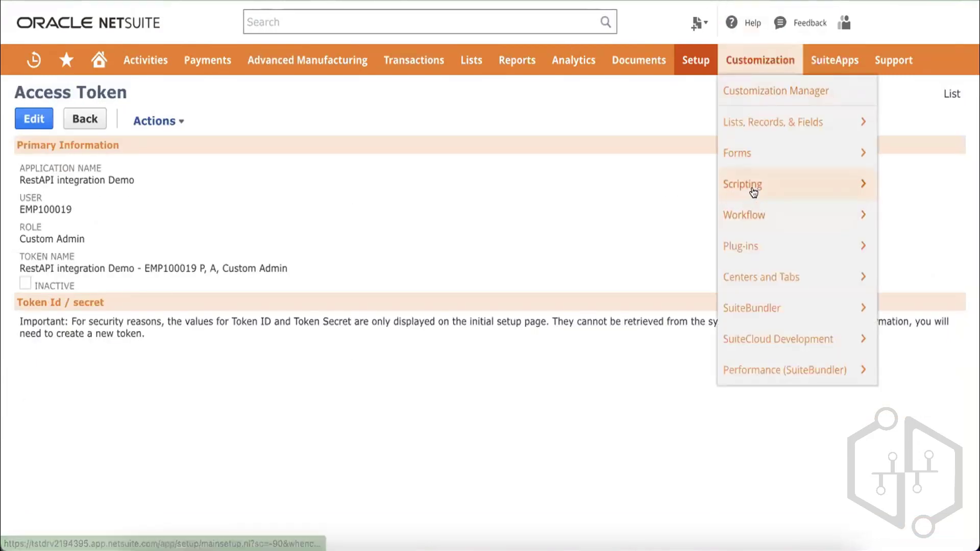
pyautogui.moveTo(753, 192)
pyautogui.click(640, 193)
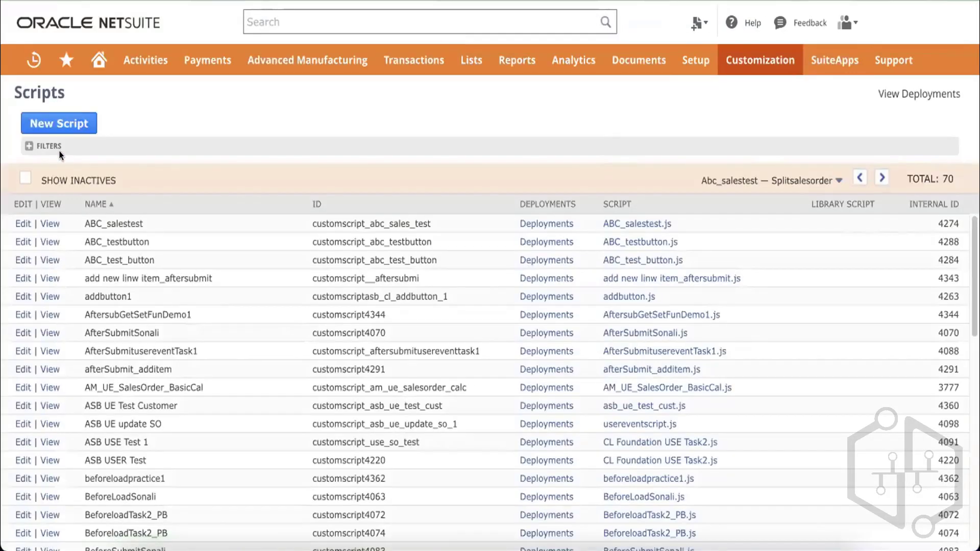
pyautogui.click(60, 152)
pyautogui.click(94, 185)
pyautogui.write('RESTlet')
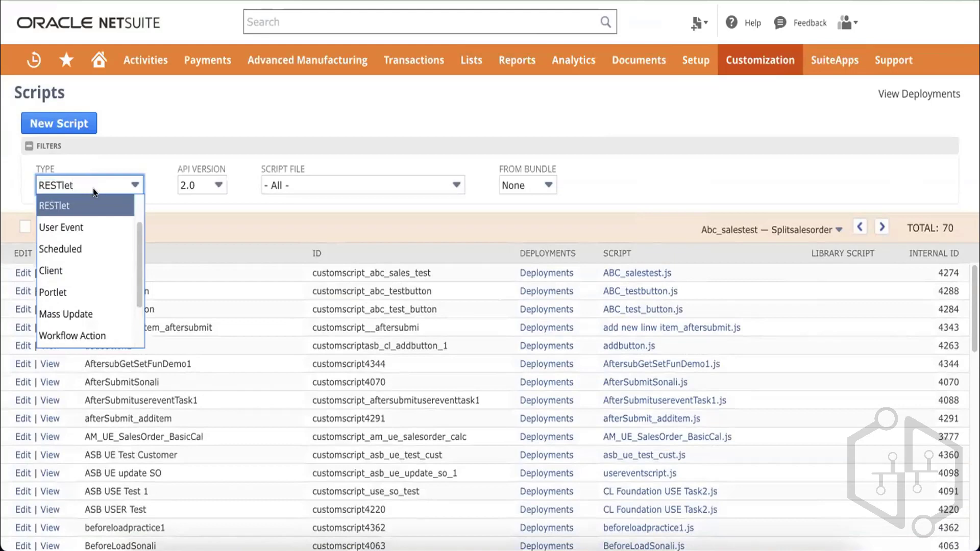
pyautogui.click(82, 198)
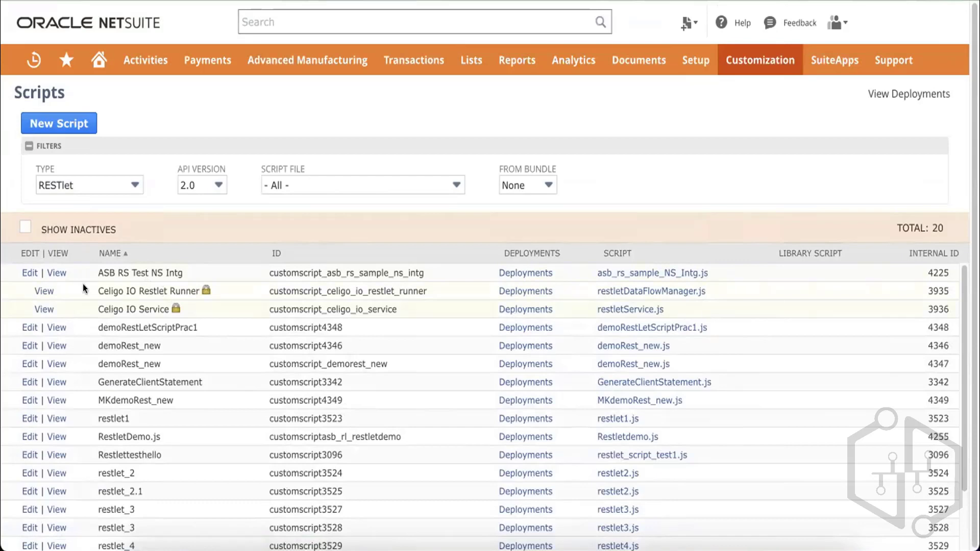
# - View the ASB RS Test NS Intg script record, preview its script file and check its deployments and enabled functions
pyautogui.click(56, 274)
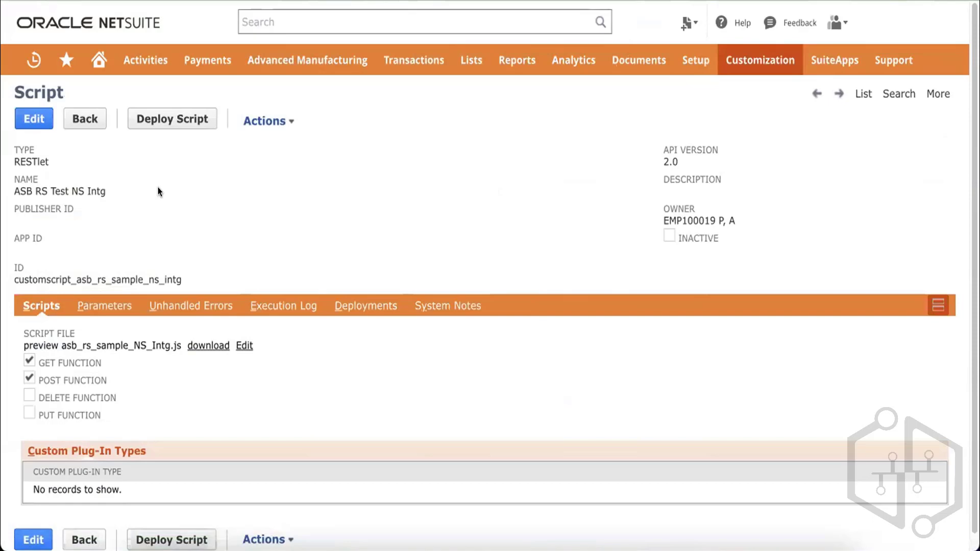
pyautogui.click(105, 346)
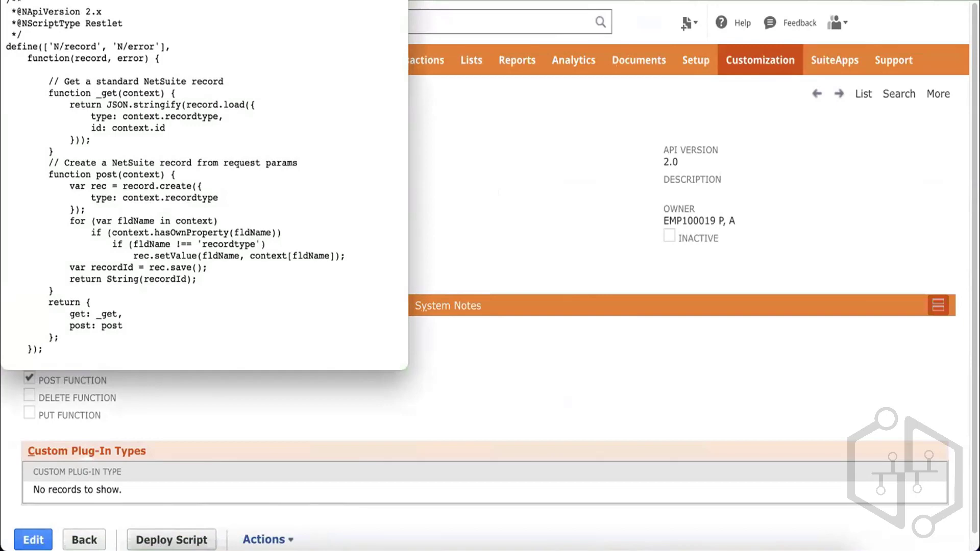
pyautogui.click(258, 237)
pyautogui.click(341, 306)
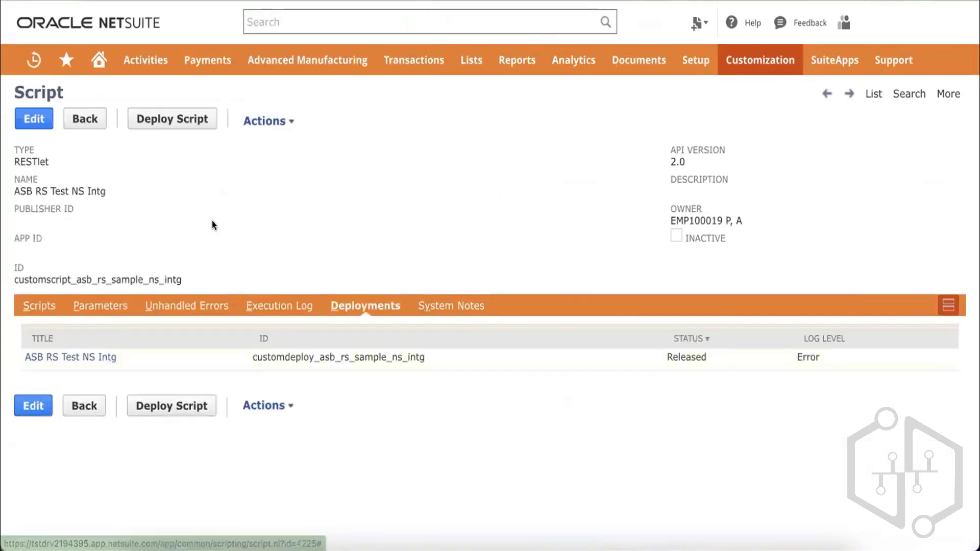
pyautogui.click(31, 307)
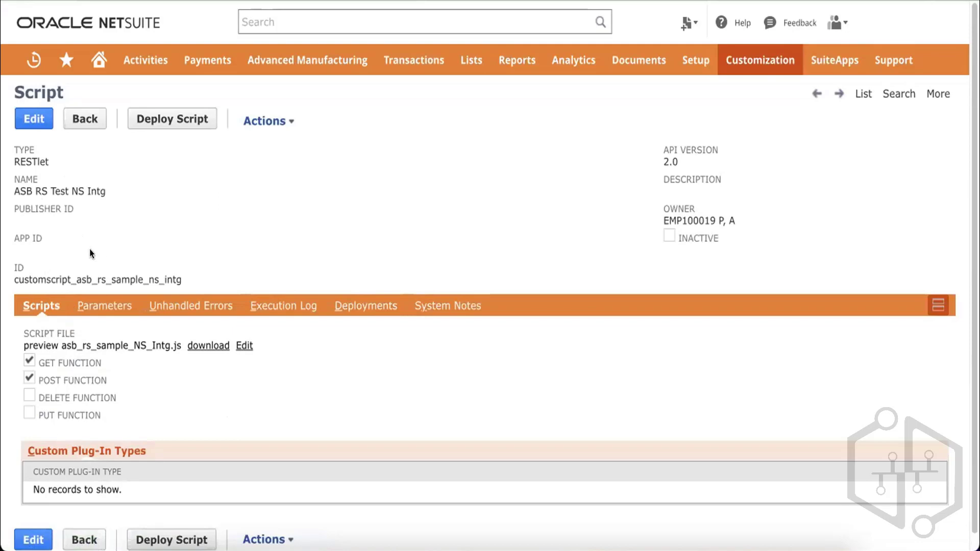
# - Open the script's ASB RS Test NS Intg deployment for editing and set its log level to Debug
pyautogui.click(359, 304)
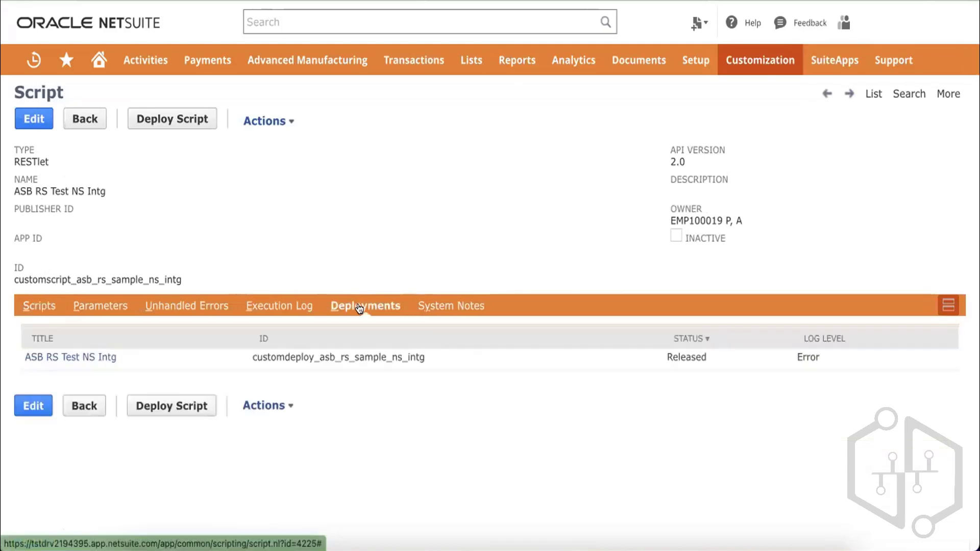
pyautogui.click(111, 357)
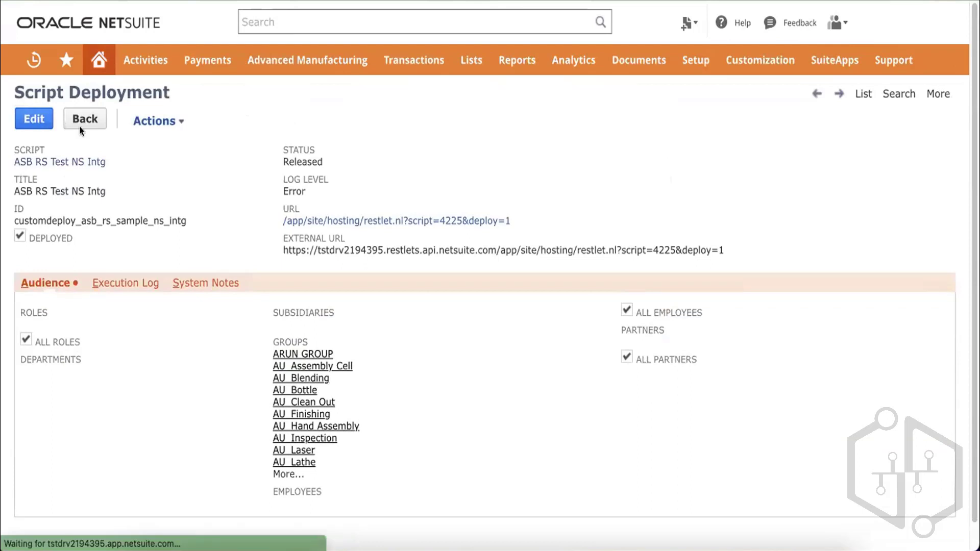
pyautogui.click(431, 204)
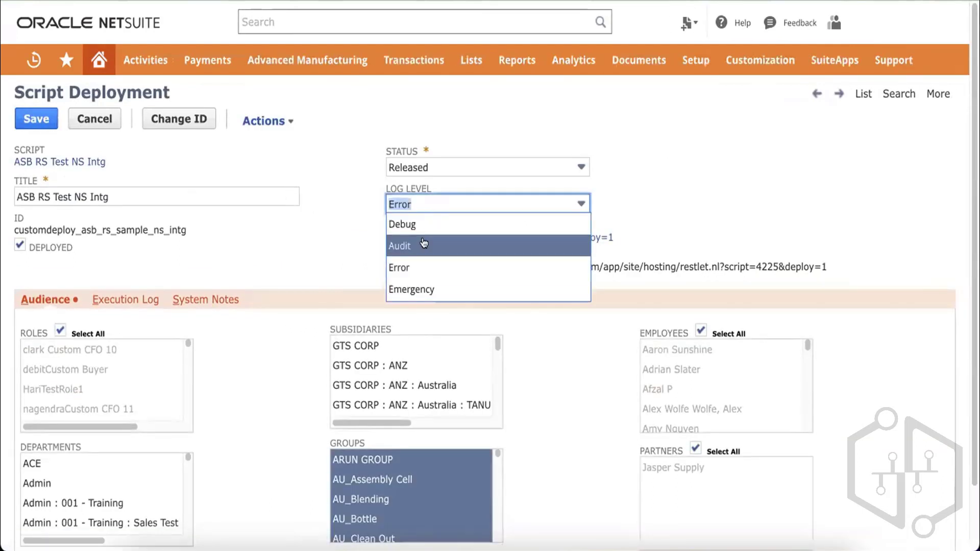
pyautogui.click(397, 225)
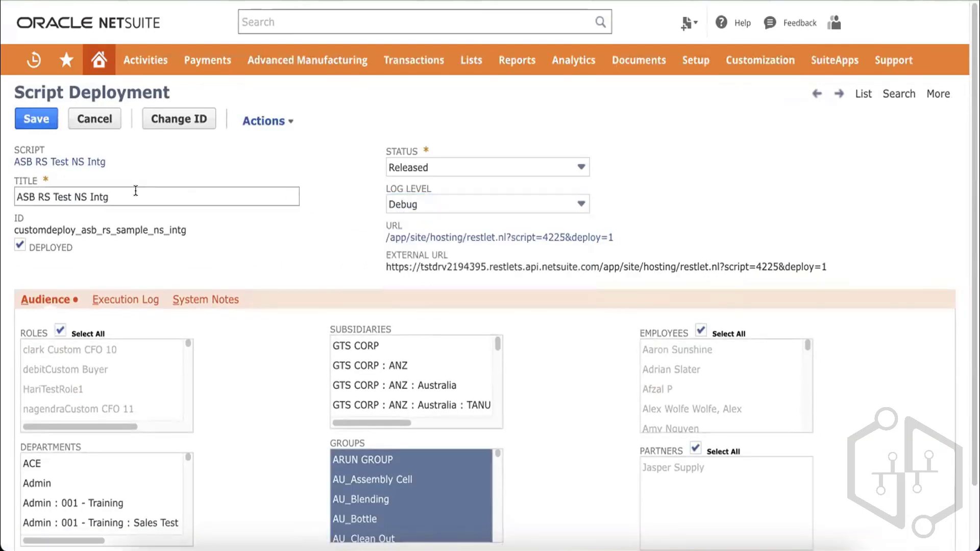
# - Review the deployment's title, ID, status, log level, audience settings and external URL
pyautogui.doubleClick(75, 192)
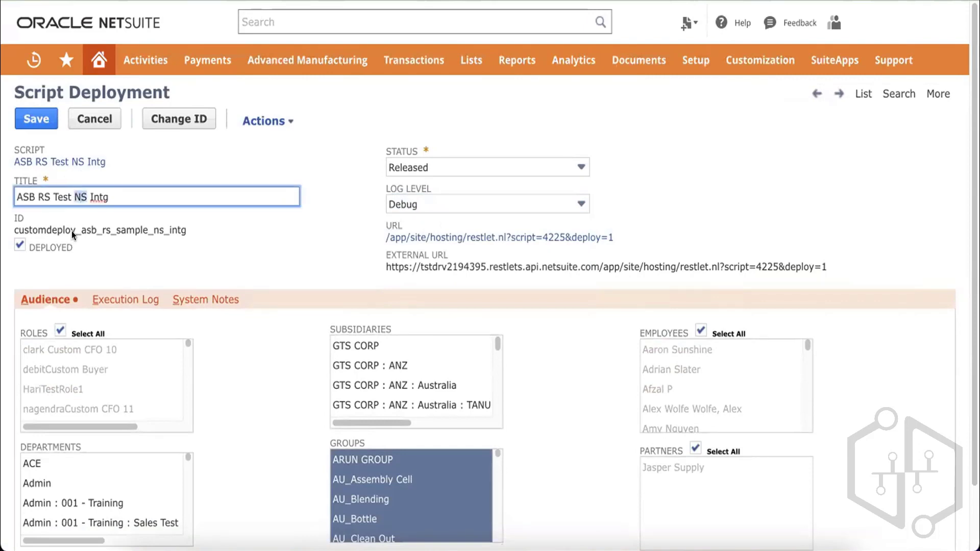
pyautogui.moveTo(72, 230); pyautogui.dragTo(179, 215)
pyautogui.click(201, 234)
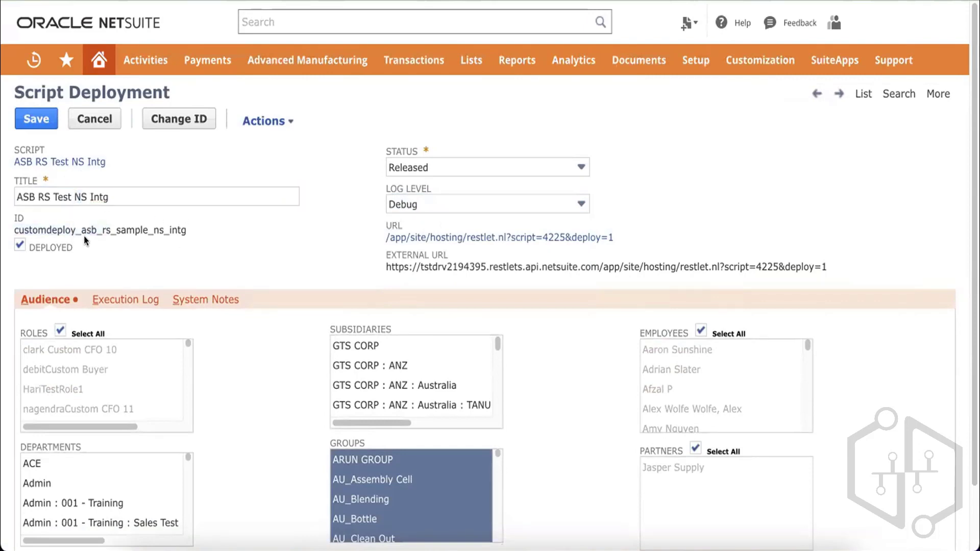
pyautogui.click(474, 166)
pyautogui.click(475, 166)
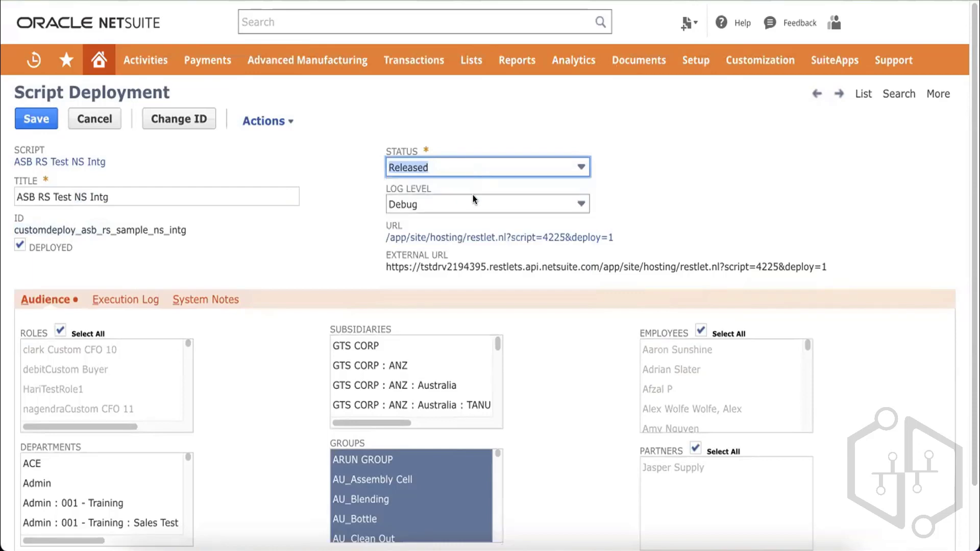
pyautogui.click(475, 199)
pyautogui.click(475, 199)
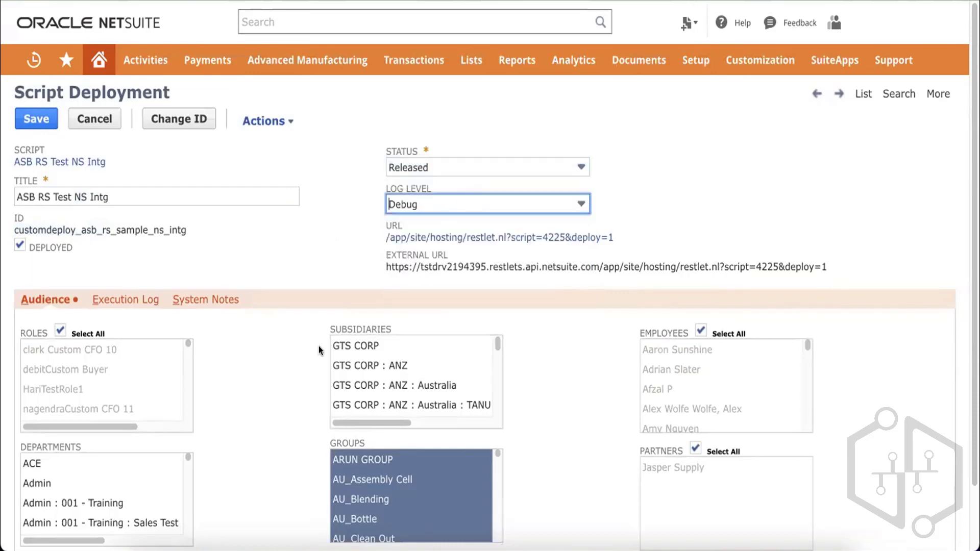
pyautogui.scroll(-3, 319, 349)
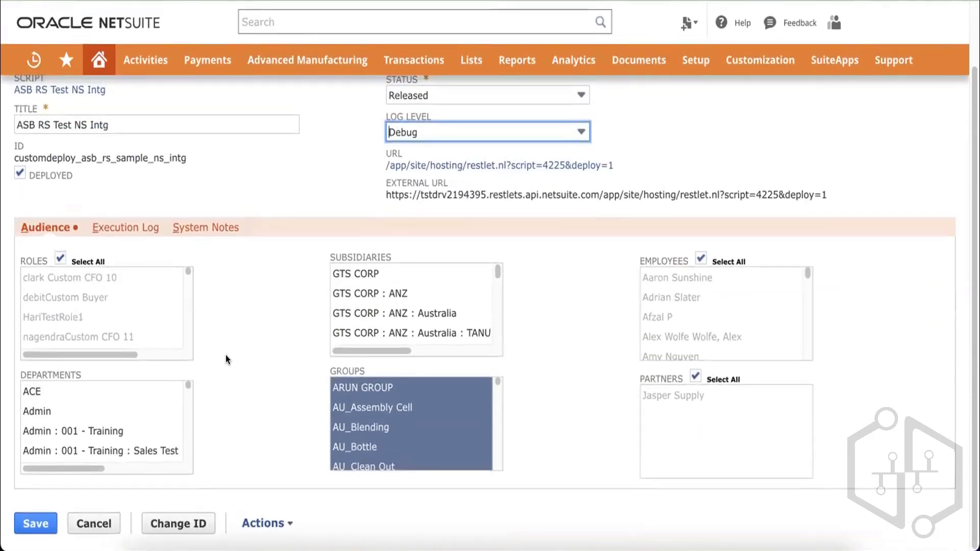
pyautogui.scroll(3, 226, 357)
pyautogui.click(623, 232)
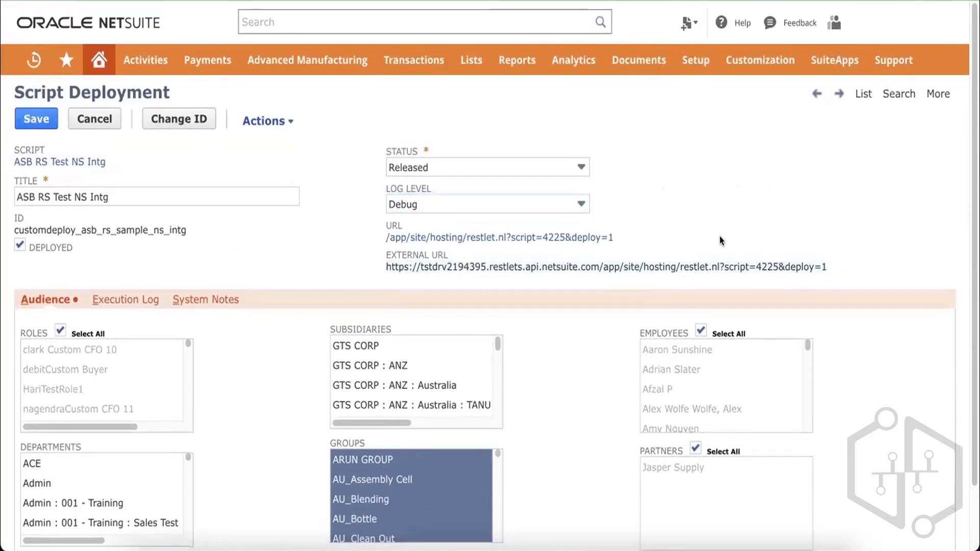
# - Save the script deployment and select its full external URL
pyautogui.click(46, 127)
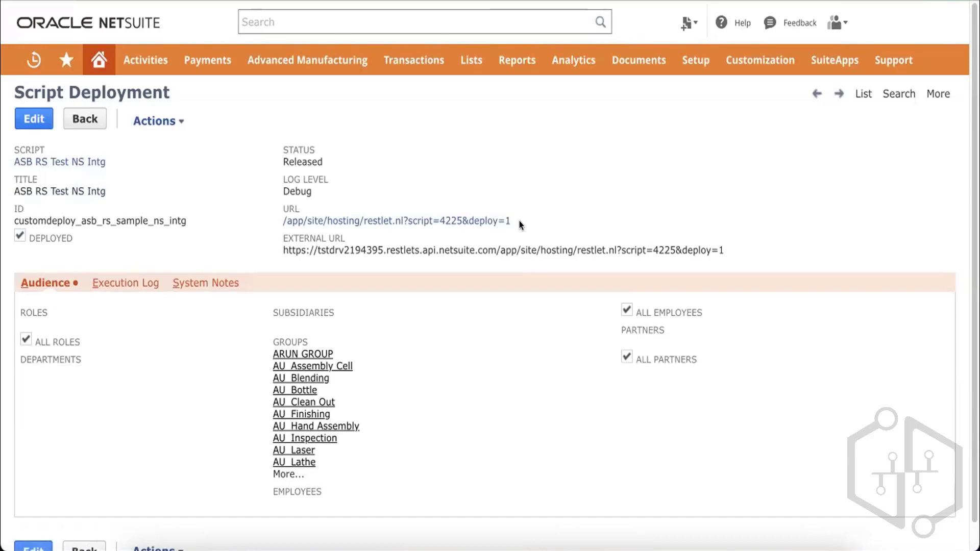
pyautogui.moveTo(519, 220); pyautogui.dragTo(387, 229)
pyautogui.click(377, 252)
pyautogui.tripleClick(378, 252)
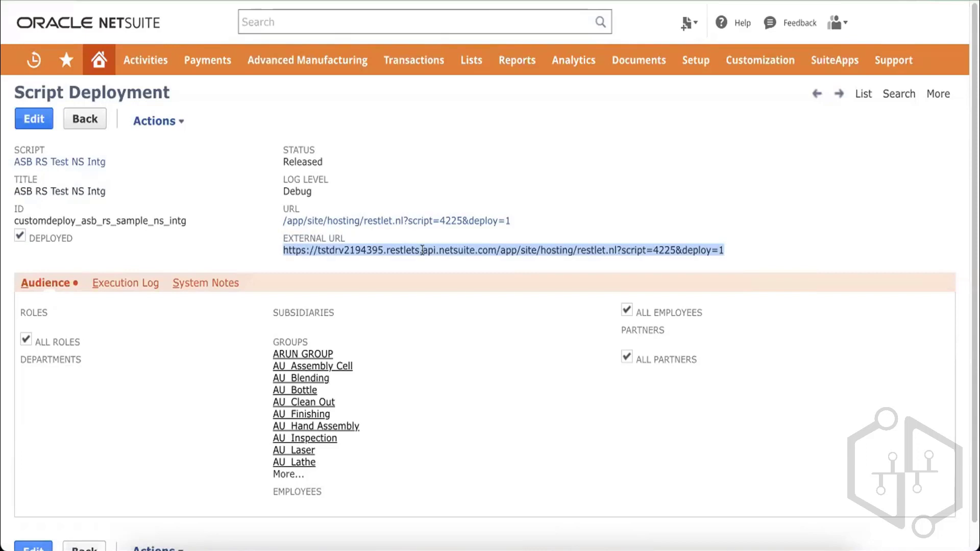